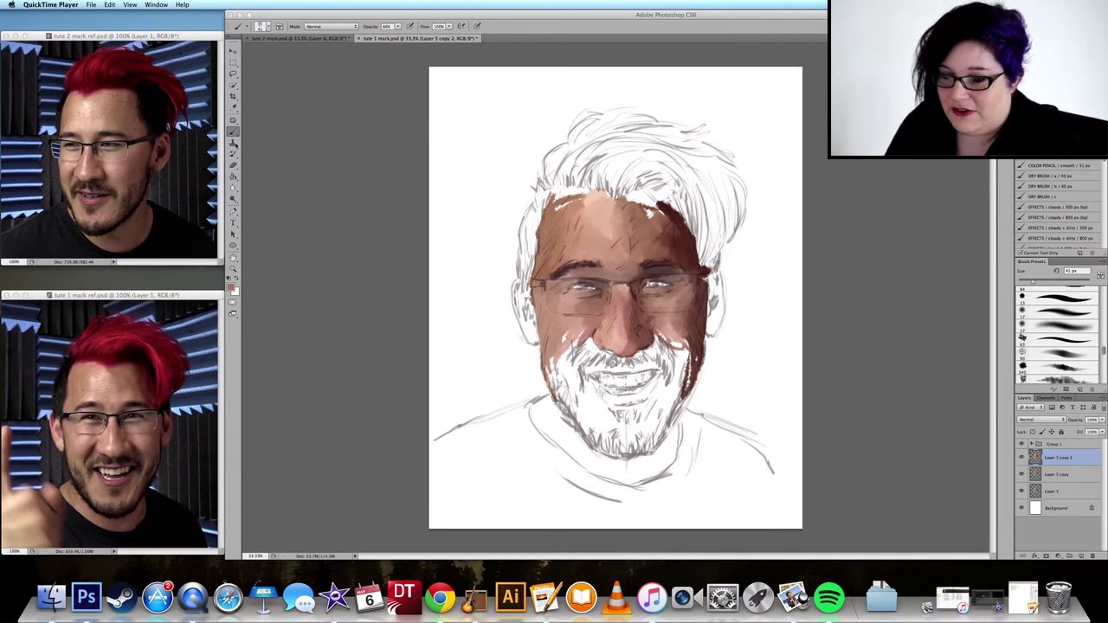
Step: Add a new layer above the skin painting and reduce the brush size for detailing the eyes
{"action": "left_click", "coordinate": [233, 268]}
{"action": "left_click", "coordinate": [72, 141]}
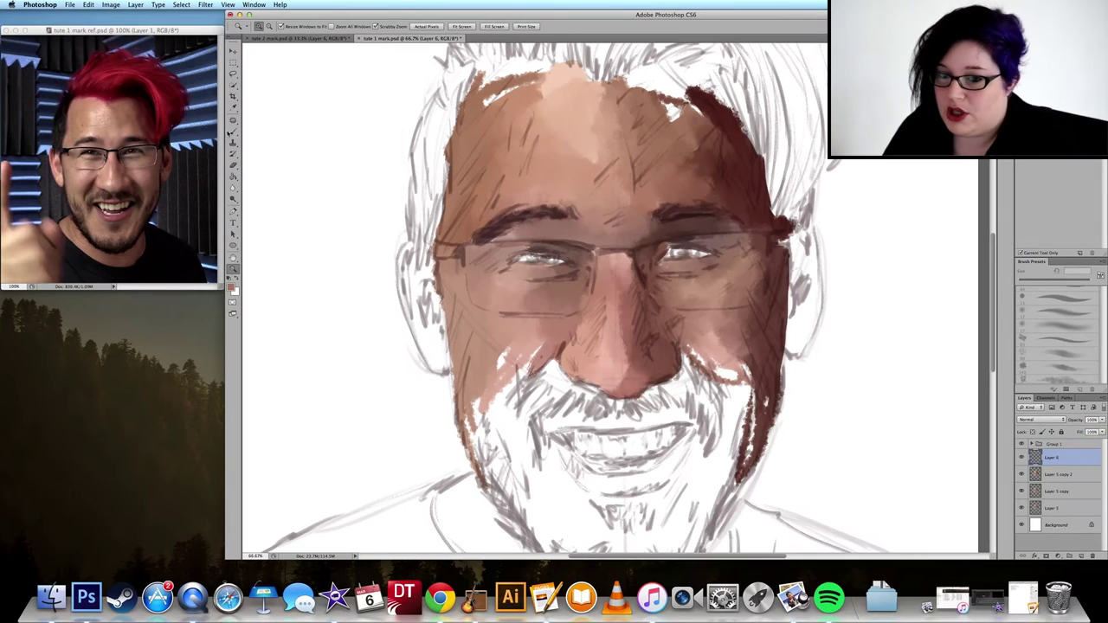
{"action": "key", "text": "bracketleft"}
{"action": "key", "text": "bracketleft"}
{"action": "key", "text": "bracketleft"}
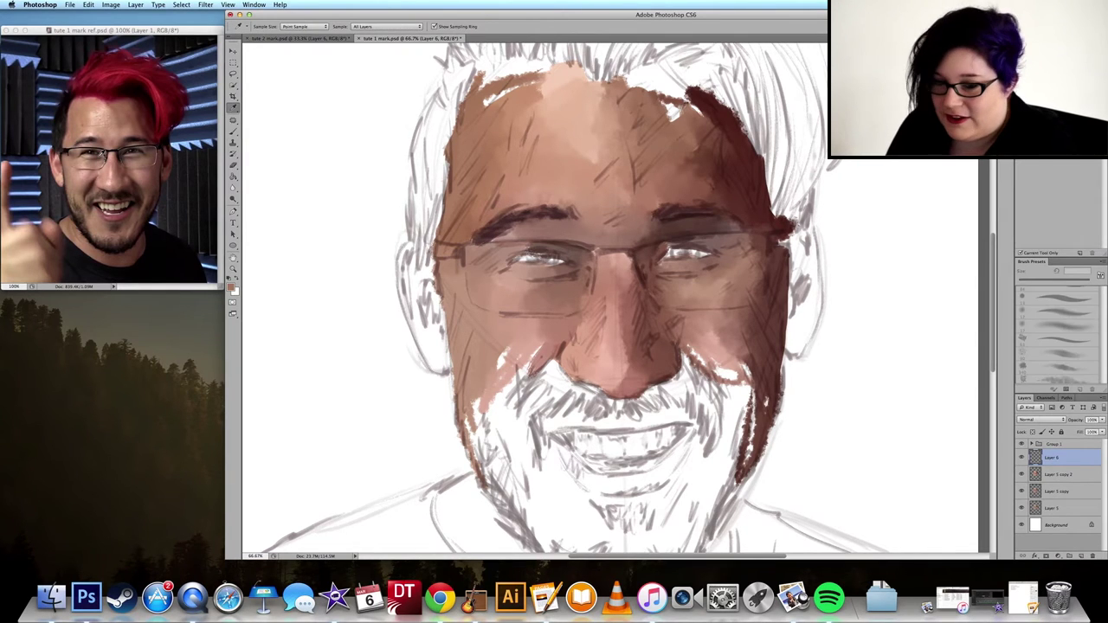
Step: Sample the eye colour from the reference photo and adjust the foreground colour to a muted pinkish grey, #94858a
{"action": "left_click", "coordinate": [100, 153], "text": "alt"}
{"action": "left_click", "coordinate": [232, 289]}
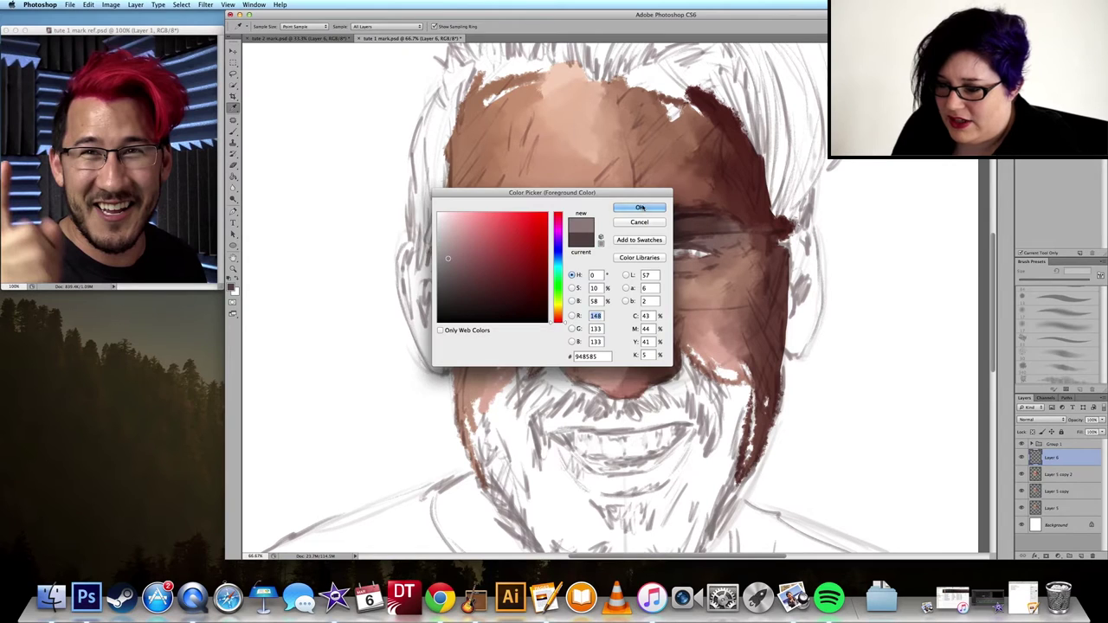
{"action": "key", "text": "Return"}
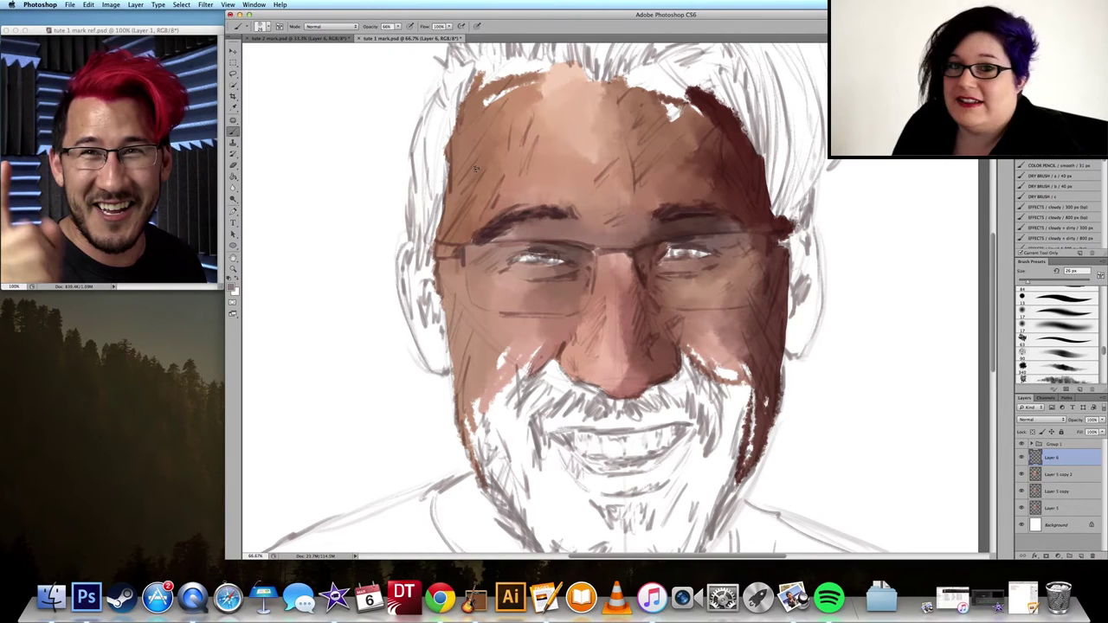
{"action": "key", "text": "i"}
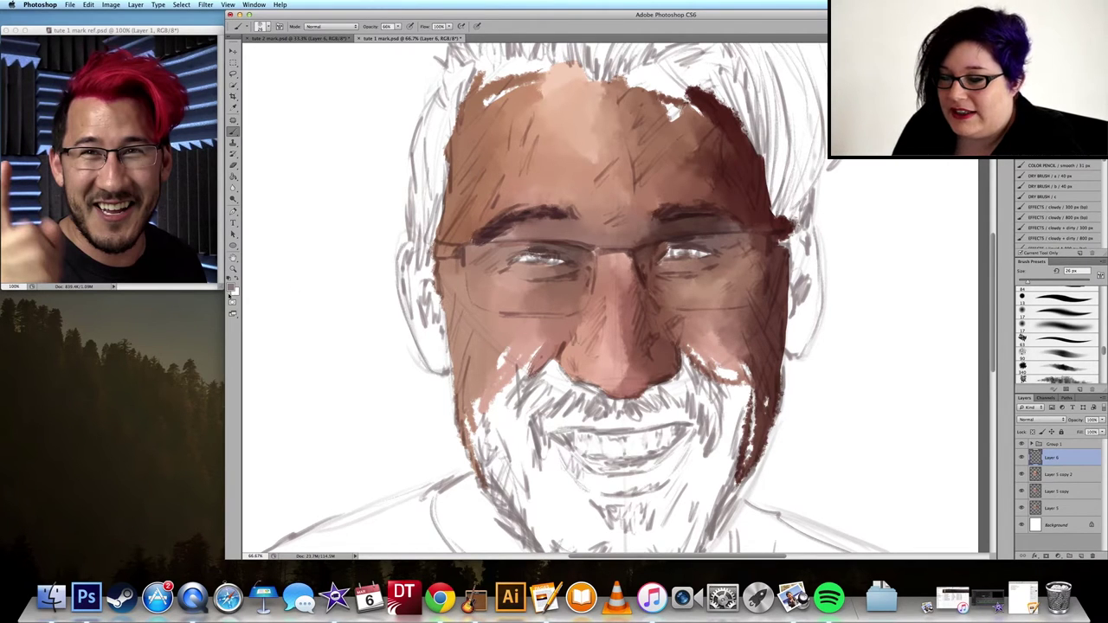
{"action": "left_click", "coordinate": [232, 293]}
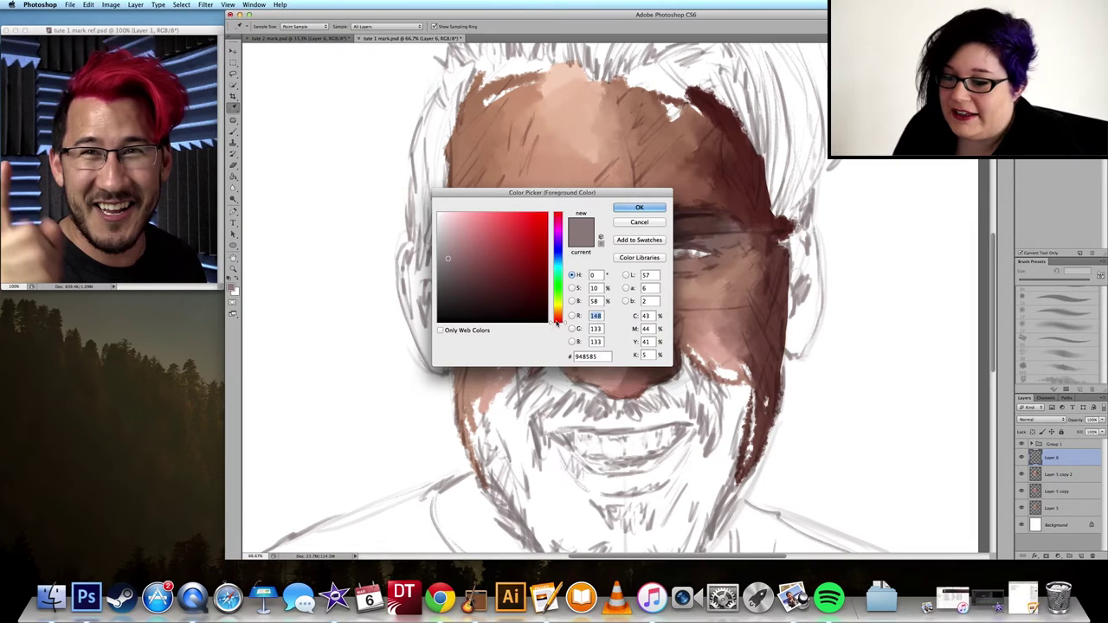
{"action": "left_click", "coordinate": [557, 219]}
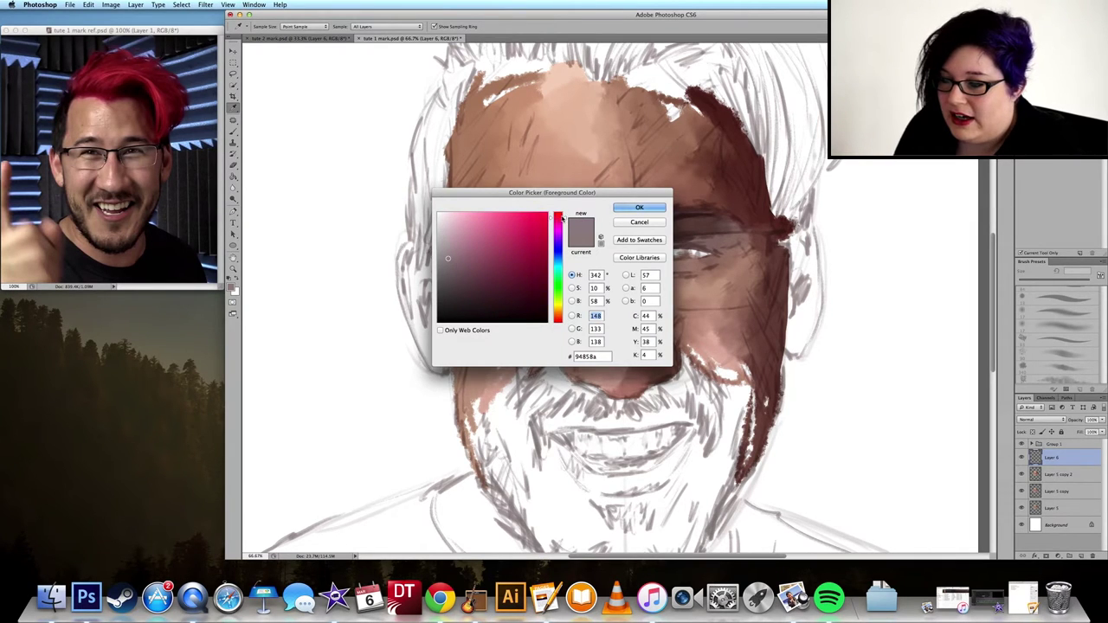
{"action": "left_click", "coordinate": [639, 208]}
{"action": "key", "text": "b"}
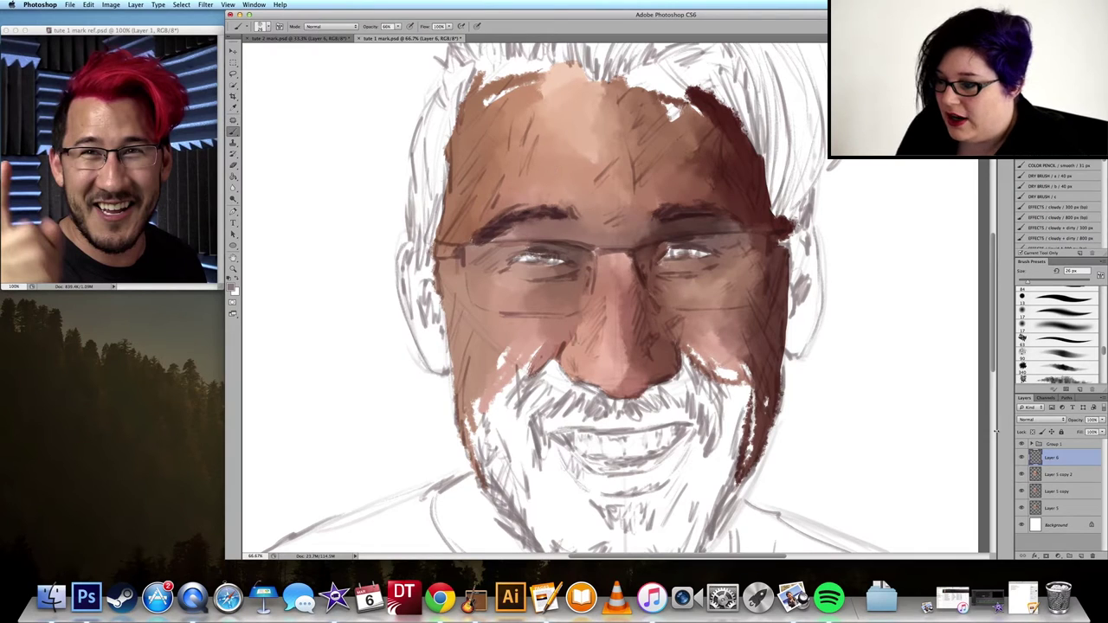
Step: Pick a muted mid grey as the foreground colour and tone down the whites of both eyes
{"action": "left_click", "coordinate": [233, 291]}
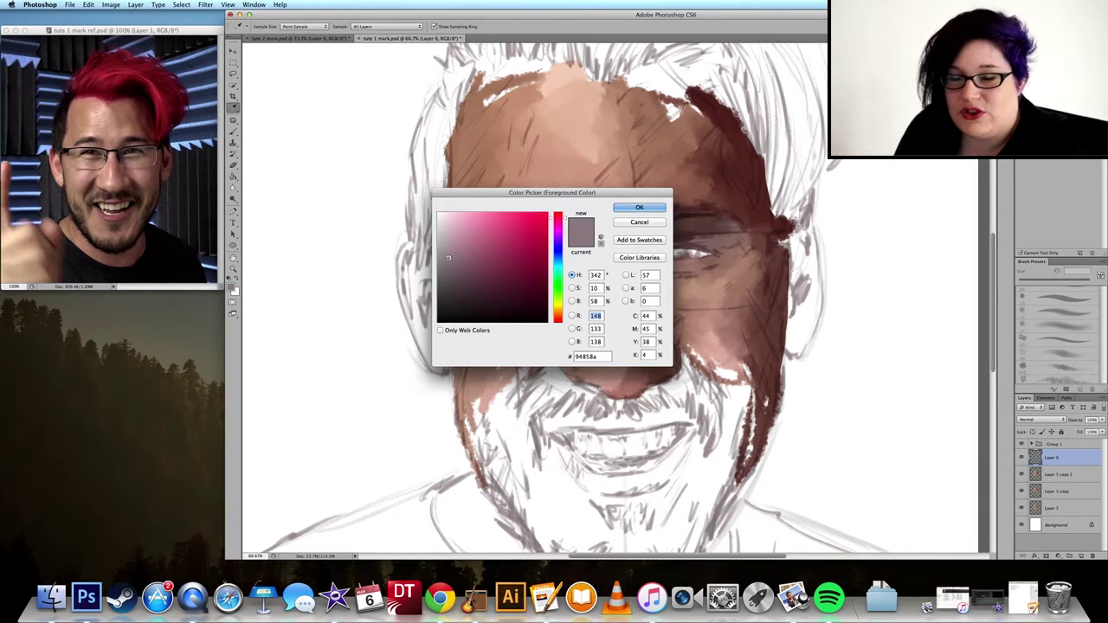
{"action": "left_click", "coordinate": [444, 231]}
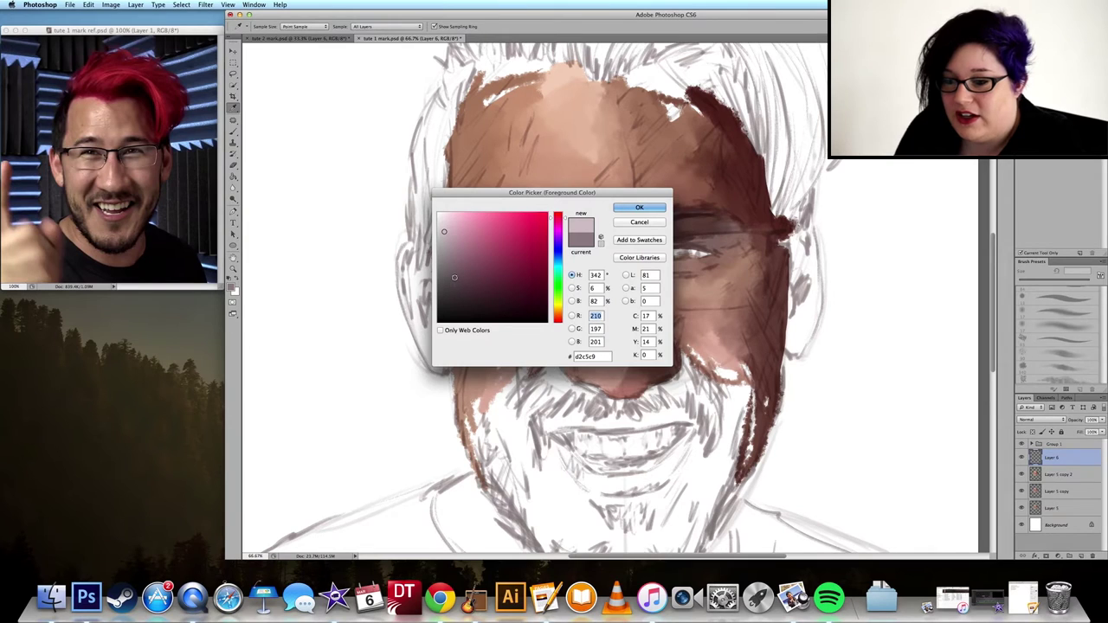
{"action": "left_click", "coordinate": [447, 259]}
{"action": "left_click", "coordinate": [639, 211]}
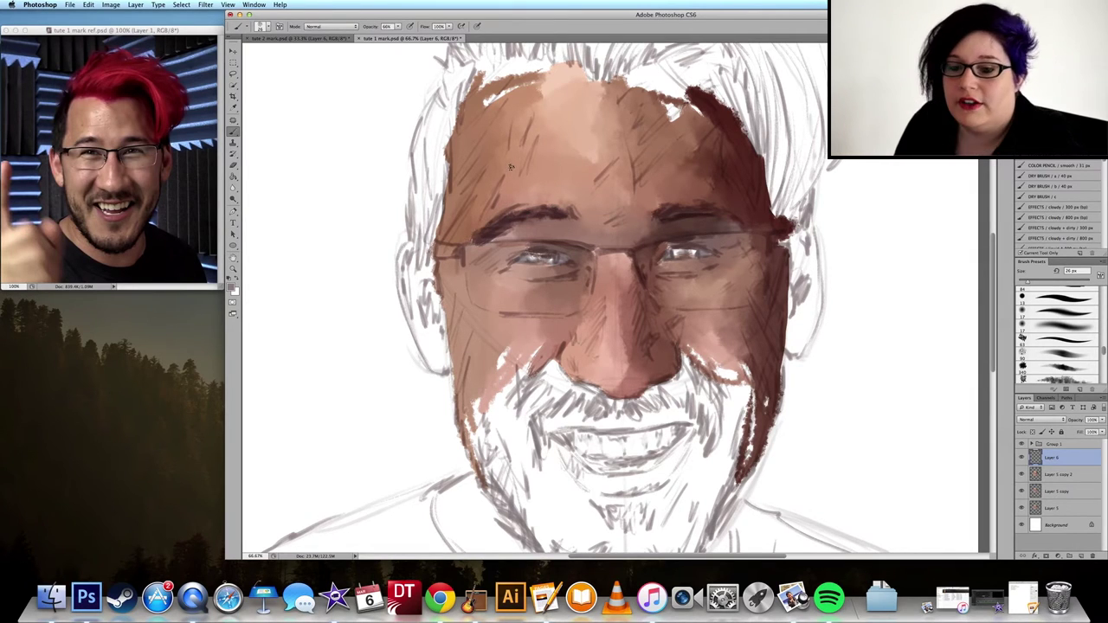
Step: Sample a very dark brown from the reference photo and paint the lash lines of both eyes with a 20 px brush
{"action": "key", "text": "i"}
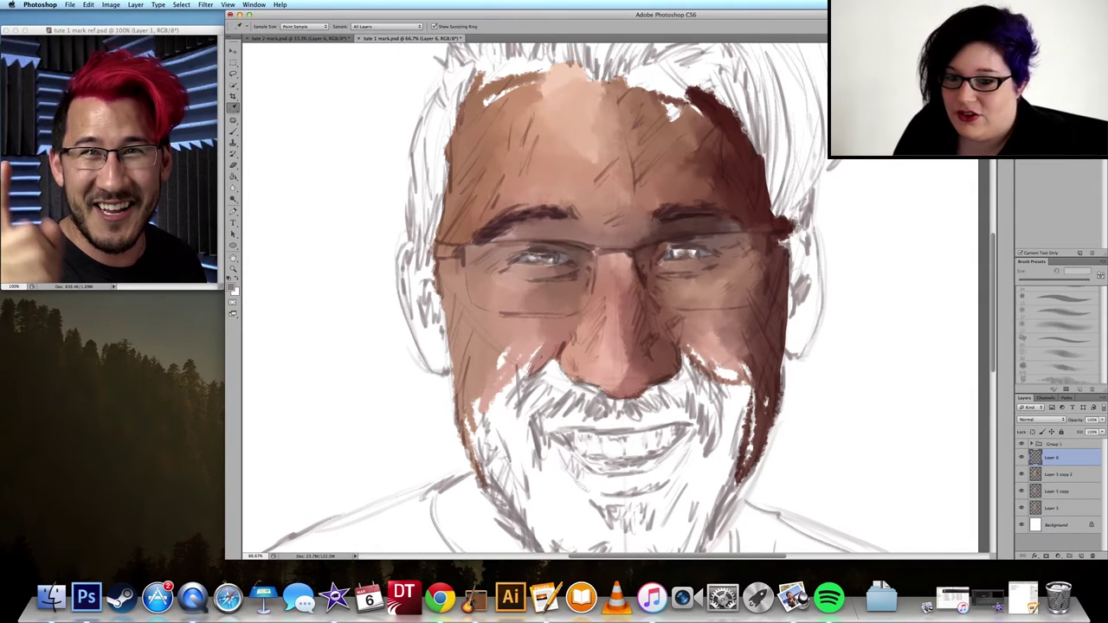
{"action": "key", "text": "b"}
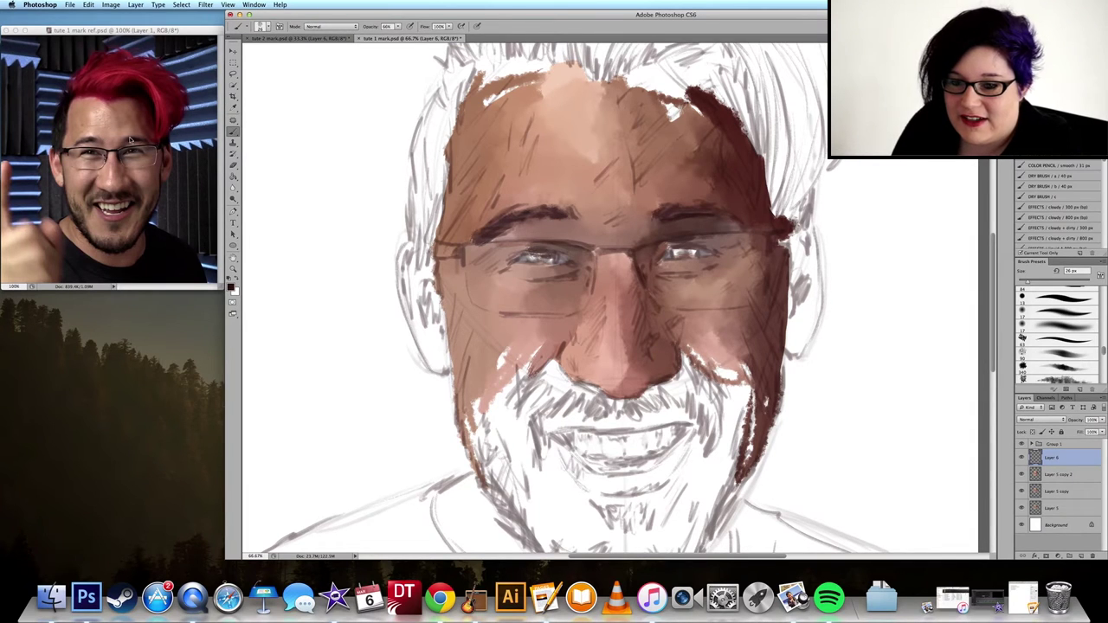
{"action": "left_click_drag", "start_coordinate": [1030, 282], "coordinate": [1029, 280]}
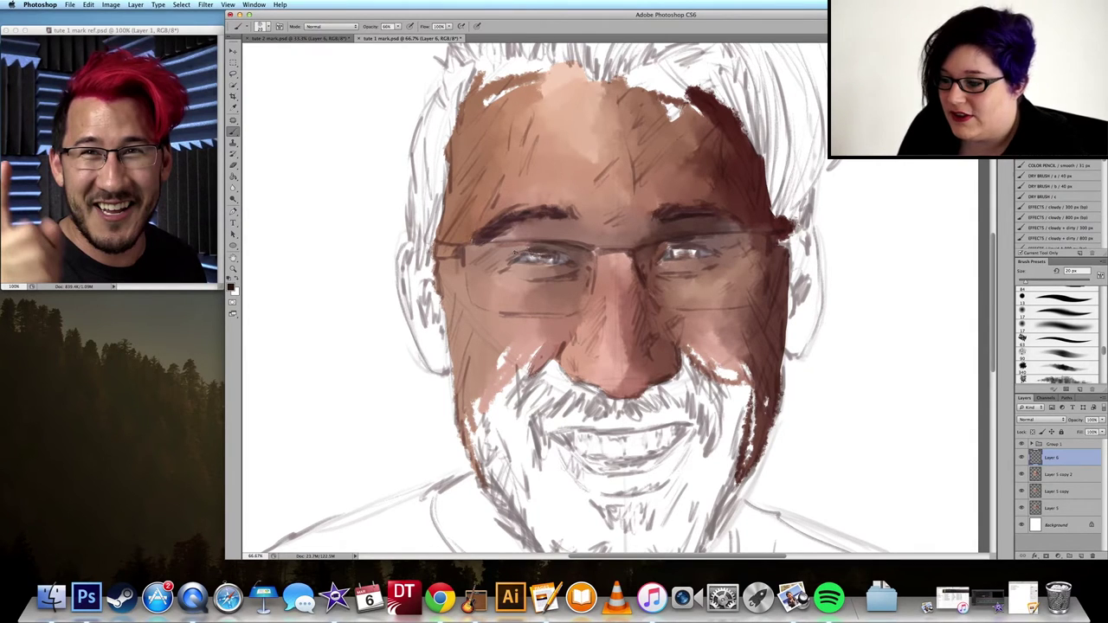
{"action": "mouse_move", "coordinate": [507, 264]}
{"action": "left_mouse_down"}
{"action": "mouse_move", "coordinate": [552, 248]}
{"action": "mouse_move", "coordinate": [549, 264]}
{"action": "left_mouse_up"}
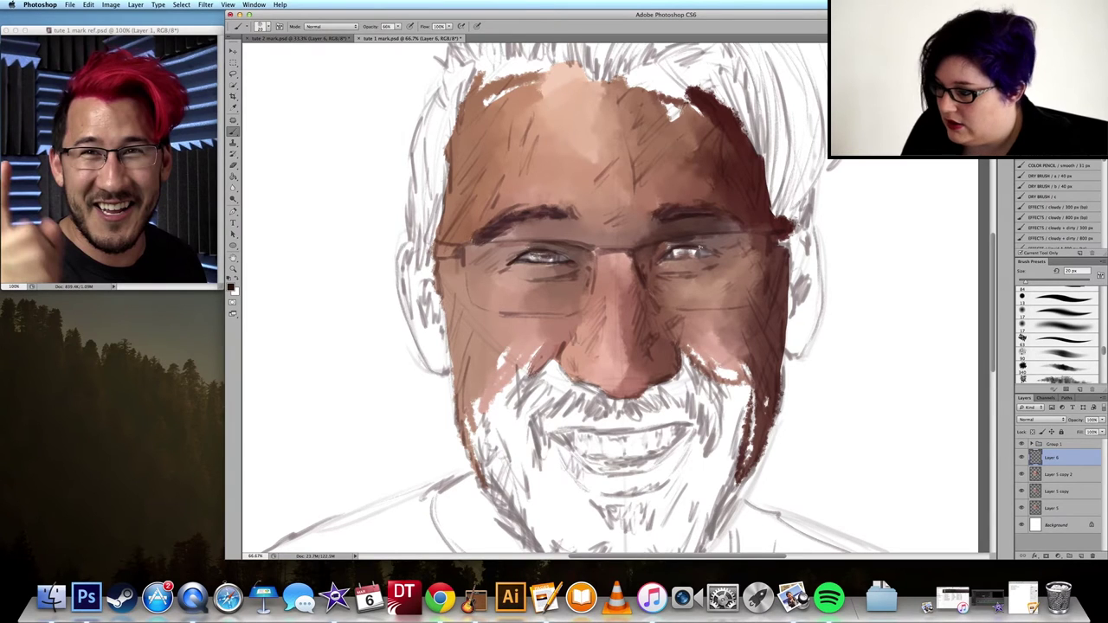
{"action": "left_click_drag", "start_coordinate": [670, 260], "coordinate": [711, 253]}
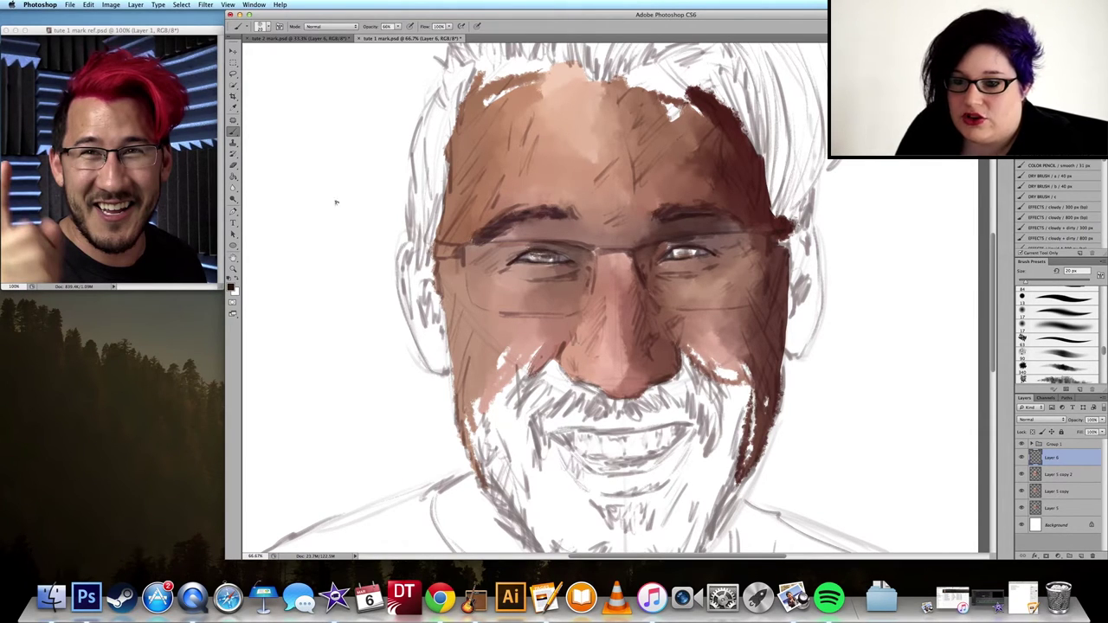
Step: Sketch a small example eye with lids, corners and iris on the white area beside the head
{"action": "left_click_drag", "start_coordinate": [282, 199], "coordinate": [330, 196]}
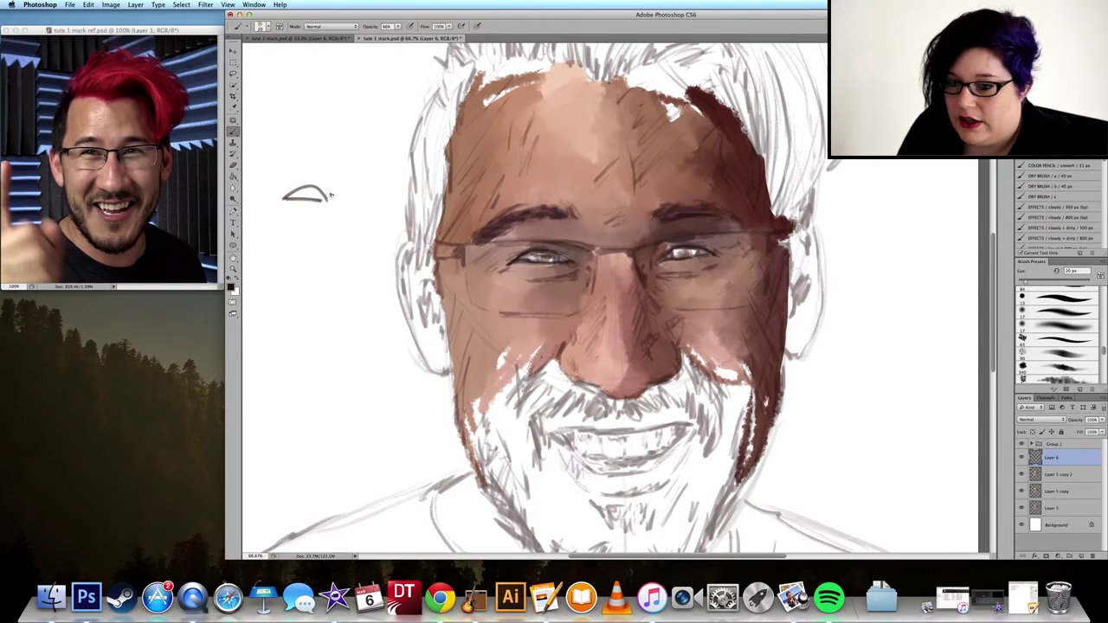
{"action": "key", "text": "alt+super+z"}
{"action": "key", "text": "alt+super+z"}
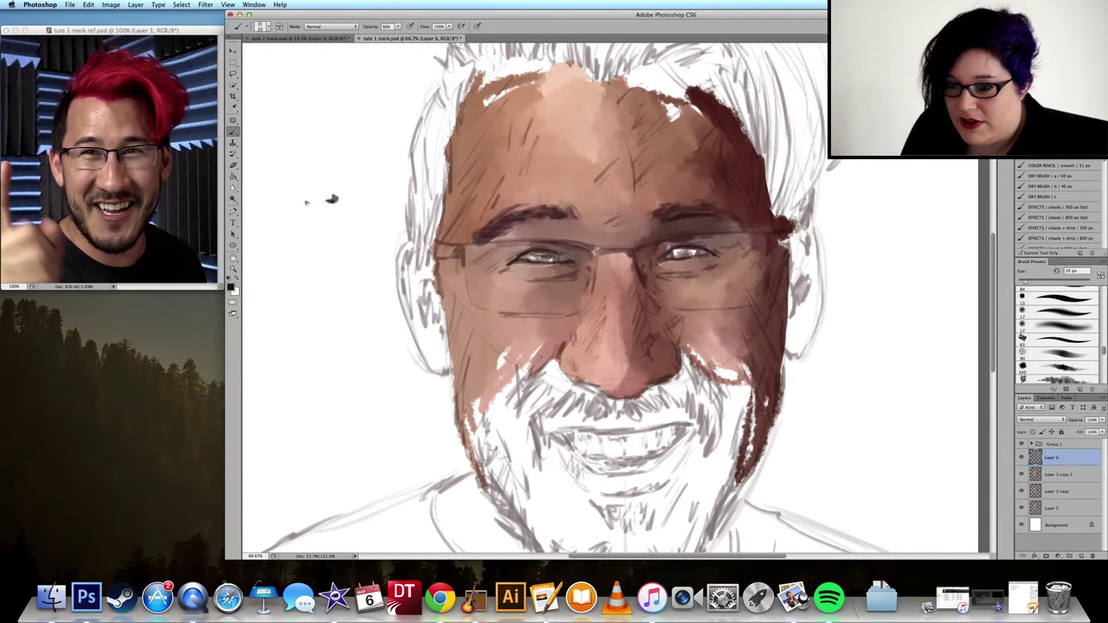
{"action": "left_click", "coordinate": [332, 198], "text": "shift"}
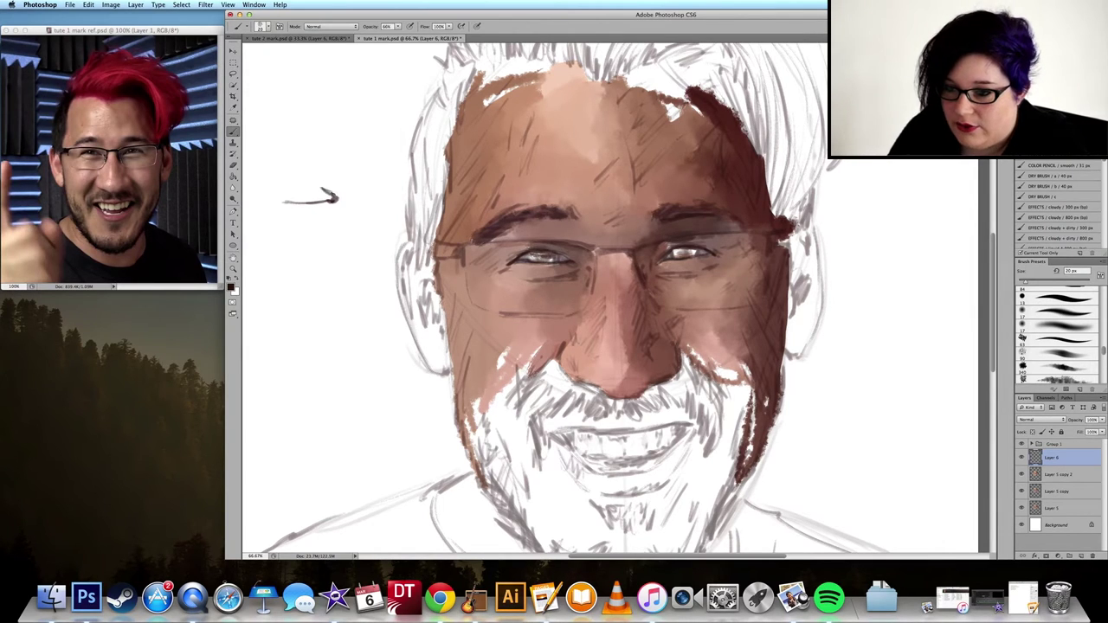
{"action": "left_click_drag", "start_coordinate": [322, 190], "coordinate": [331, 193]}
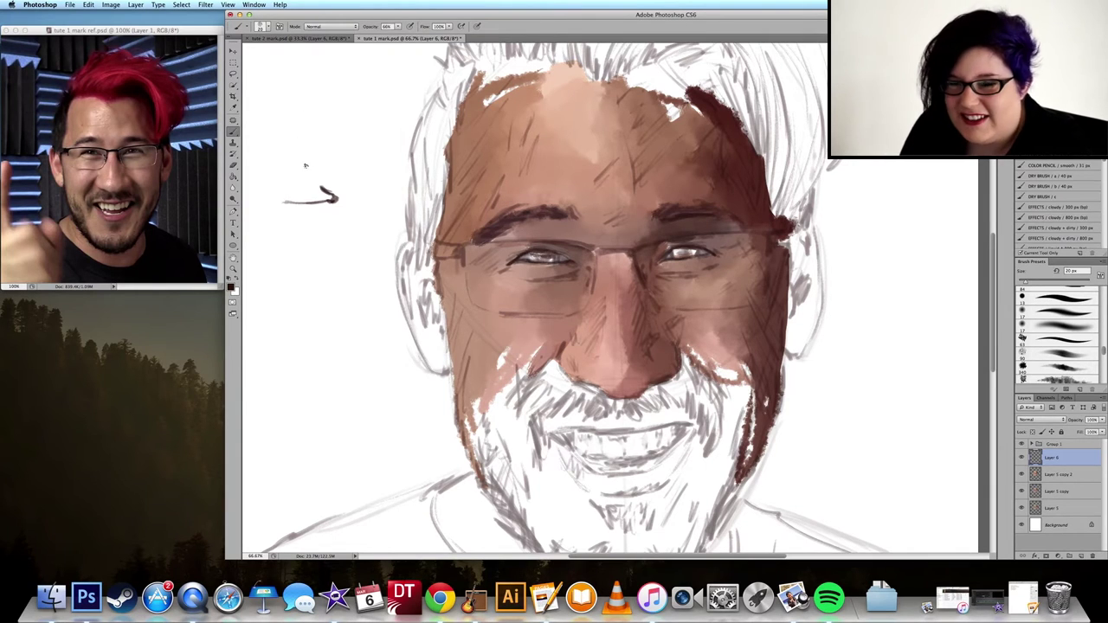
{"action": "left_click_drag", "start_coordinate": [322, 186], "coordinate": [281, 199]}
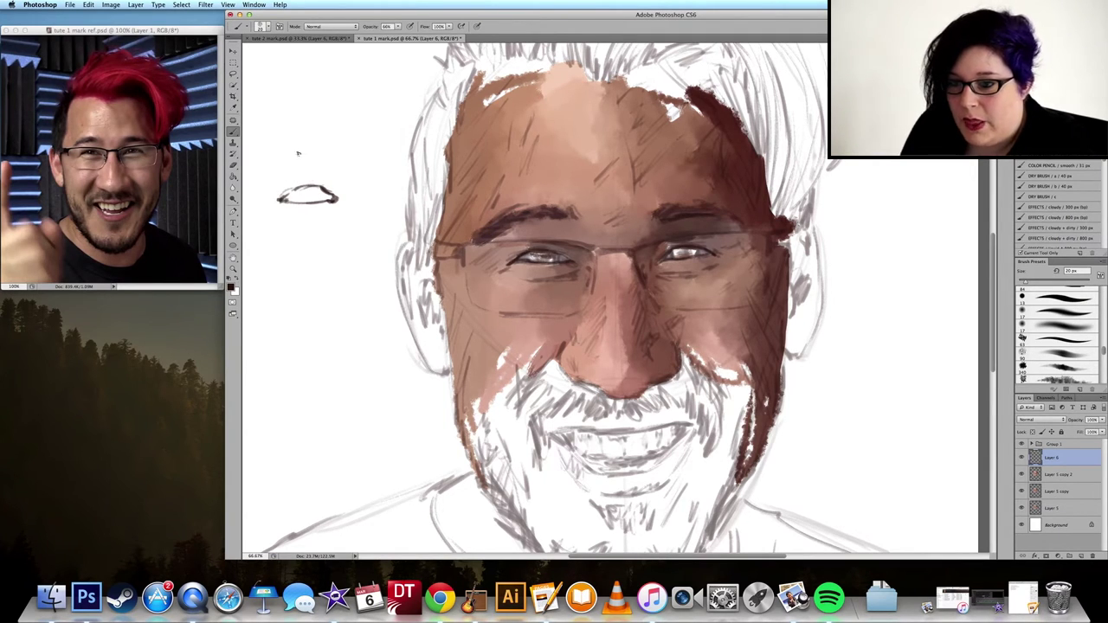
{"action": "mouse_move", "coordinate": [298, 187]}
{"action": "left_mouse_down"}
{"action": "mouse_move", "coordinate": [300, 202]}
{"action": "mouse_move", "coordinate": [322, 189]}
{"action": "mouse_move", "coordinate": [322, 204]}
{"action": "mouse_move", "coordinate": [309, 201]}
{"action": "left_mouse_up"}
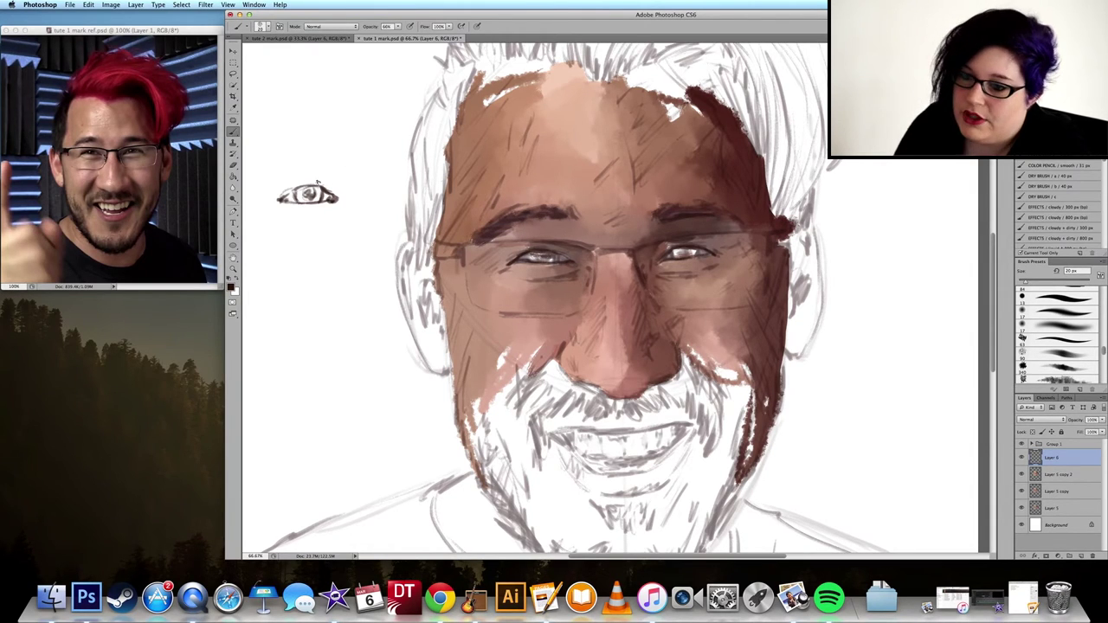
Step: Undo the trial strokes next to the example eye and erase the whole example
{"action": "mouse_move", "coordinate": [350, 201]}
{"action": "left_mouse_down"}
{"action": "mouse_move", "coordinate": [376, 195]}
{"action": "mouse_move", "coordinate": [350, 198]}
{"action": "left_mouse_up"}
{"action": "key", "text": "alt+super+z"}
{"action": "key", "text": "alt+super+z"}
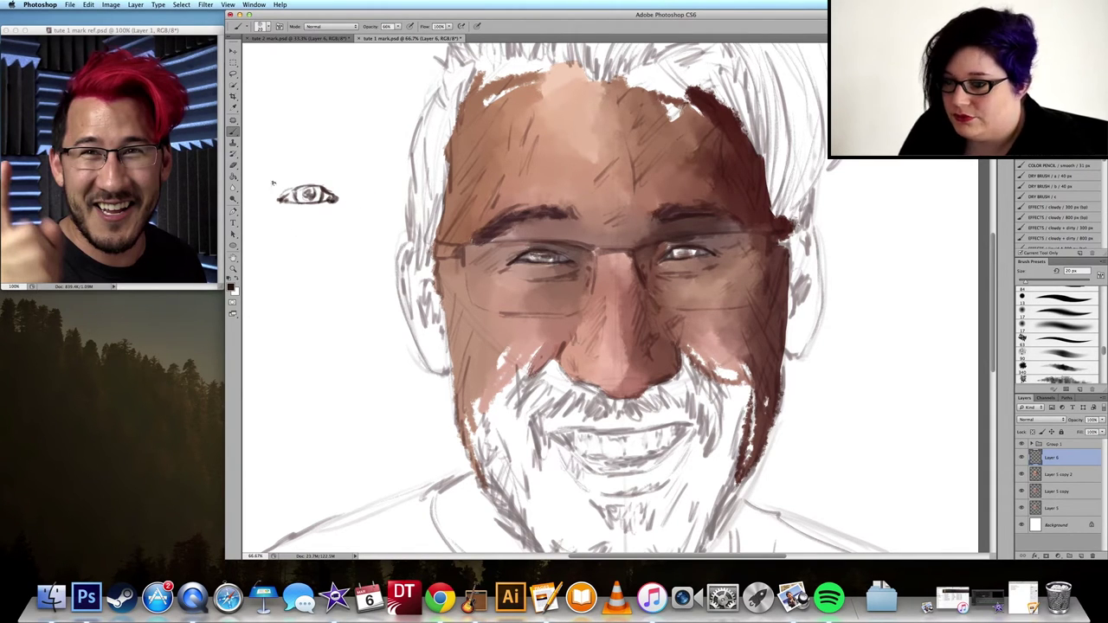
{"action": "key", "text": "e"}
{"action": "left_click_drag", "start_coordinate": [281, 194], "coordinate": [330, 197]}
{"action": "key", "text": "b"}
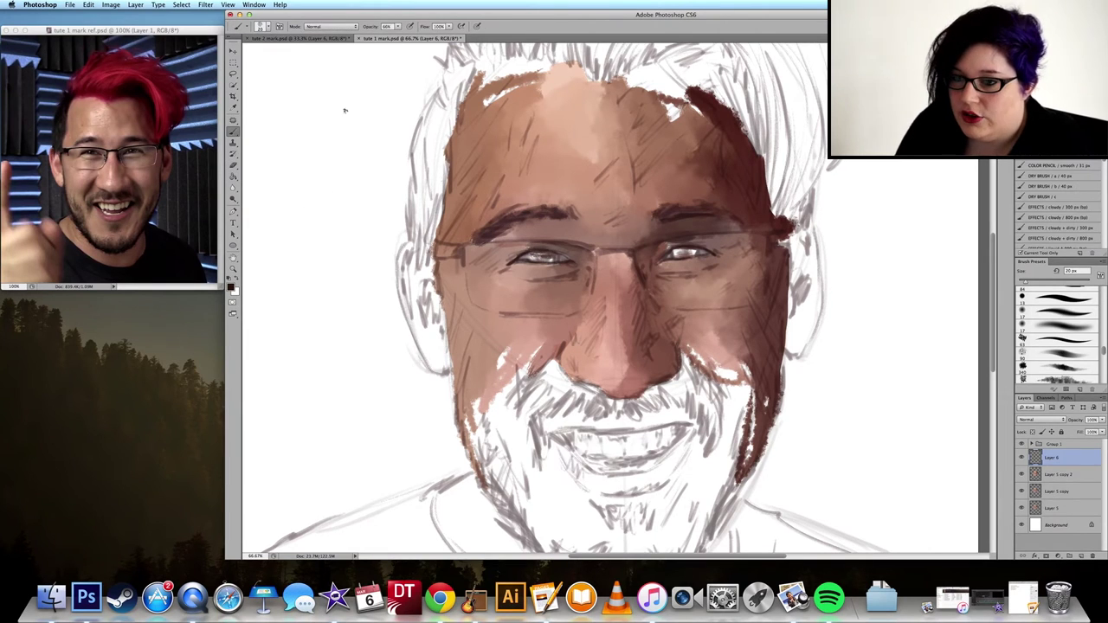
Step: Raise the brush opacity to about 82% and paint dark irises in both eyes of the portrait
{"action": "left_click", "coordinate": [400, 27]}
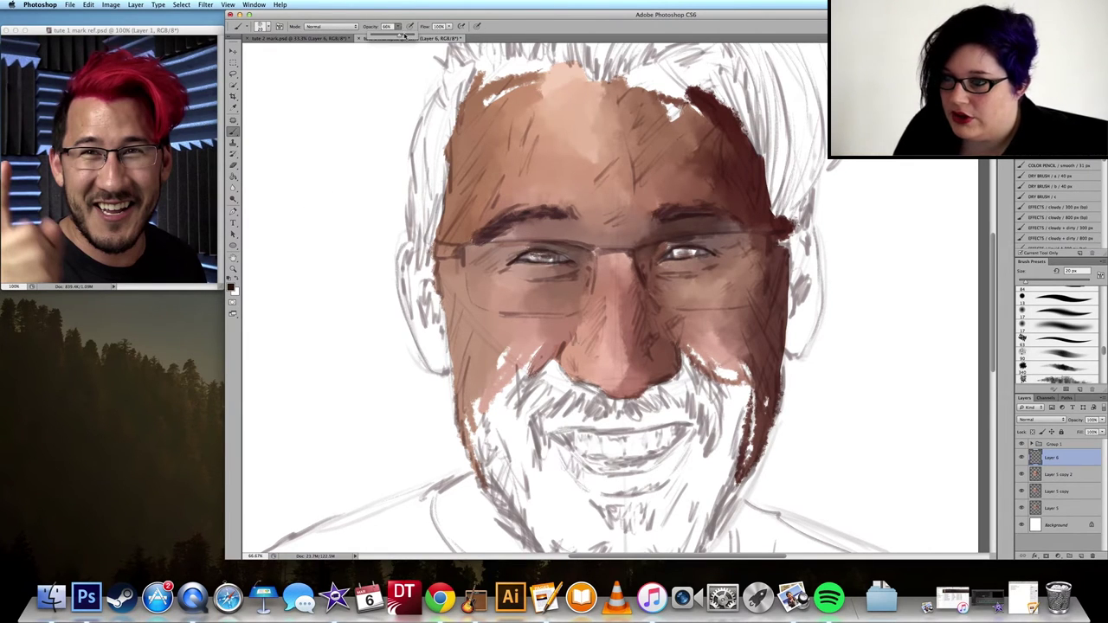
{"action": "left_click", "coordinate": [403, 33]}
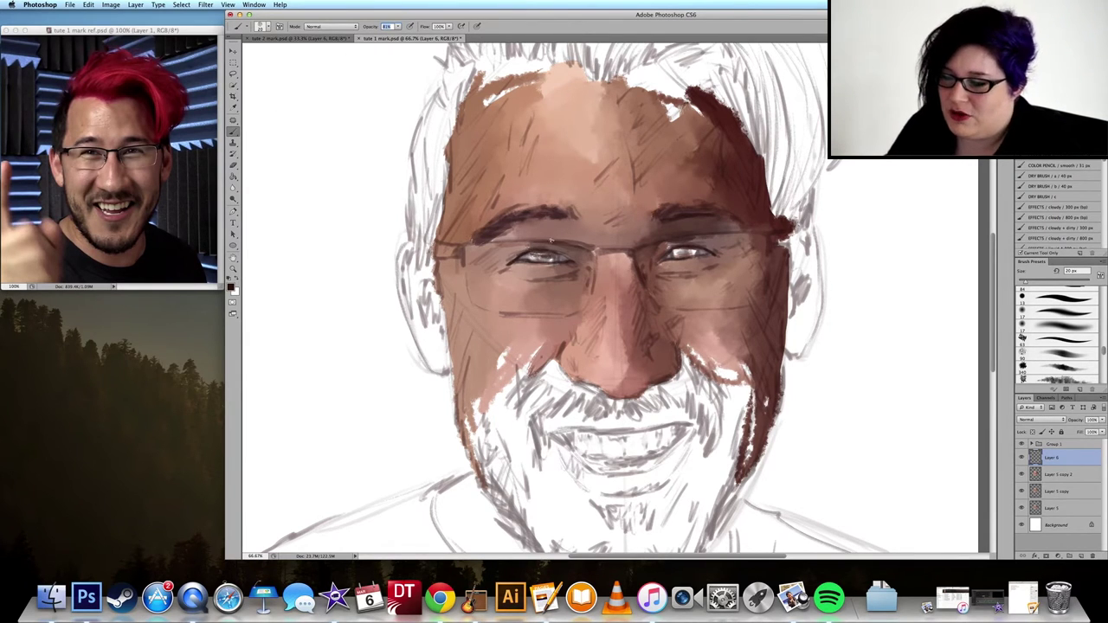
{"action": "left_click", "coordinate": [565, 257]}
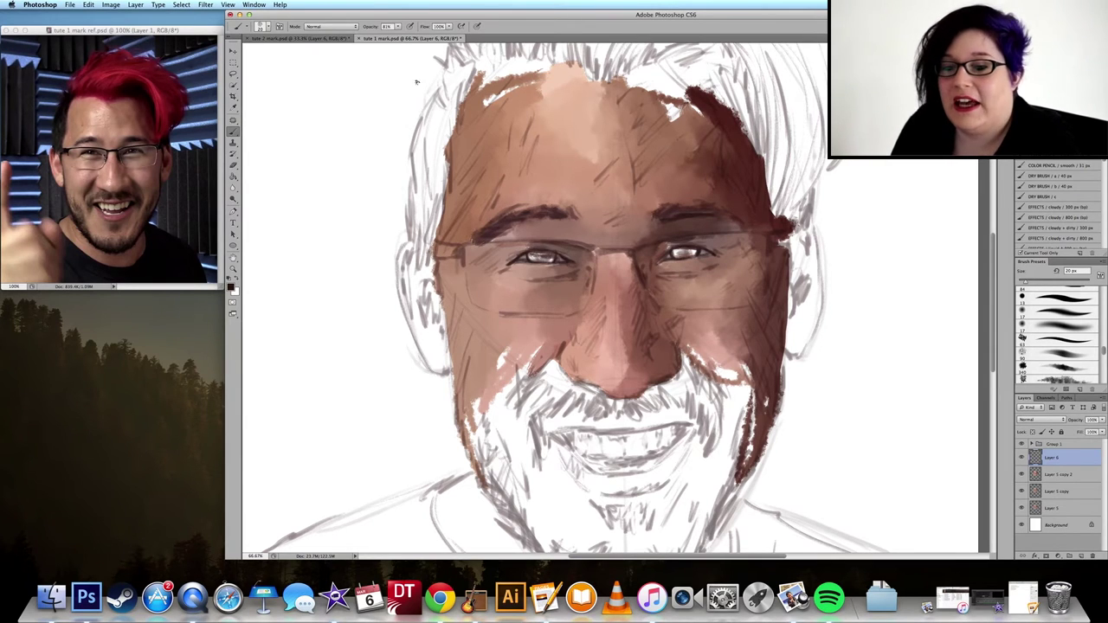
{"action": "mouse_move", "coordinate": [530, 256]}
{"action": "left_mouse_down"}
{"action": "mouse_move", "coordinate": [550, 260]}
{"action": "mouse_move", "coordinate": [542, 254]}
{"action": "left_mouse_up"}
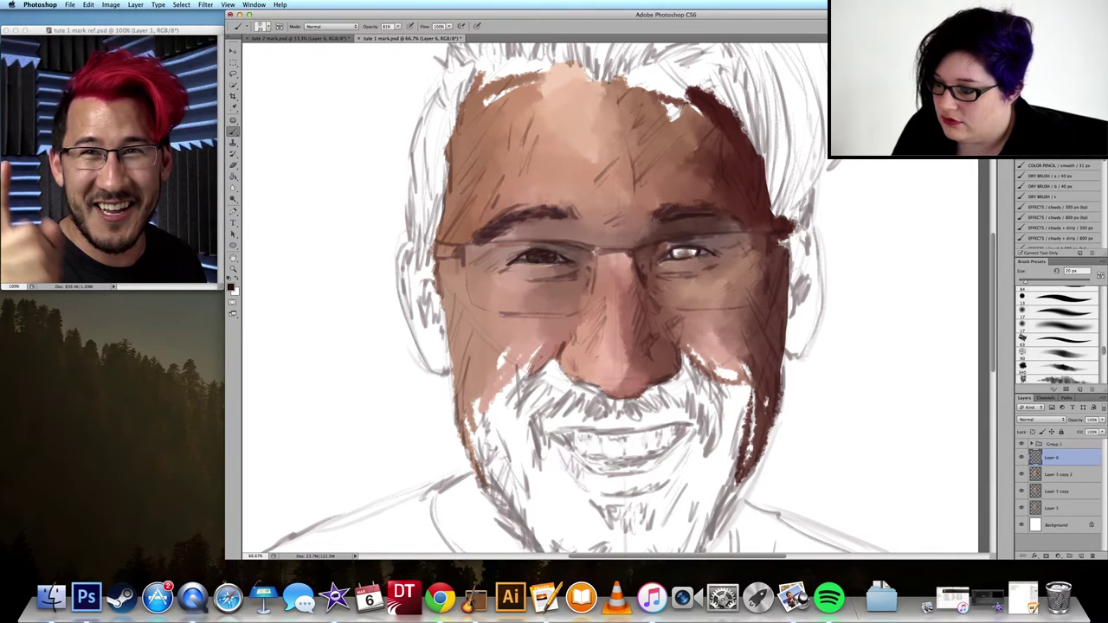
{"action": "left_click_drag", "start_coordinate": [676, 251], "coordinate": [696, 253]}
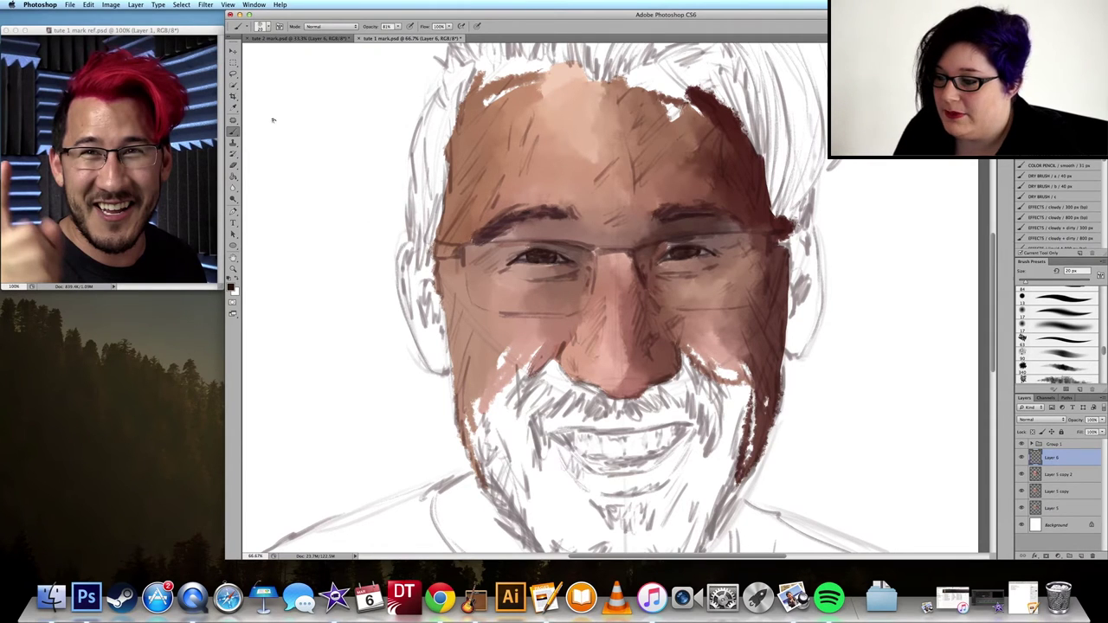
Step: Sketch an example of a round iris partly covered by the eyelids beside the head, and undo the extra circle
{"action": "mouse_move", "coordinate": [335, 166]}
{"action": "left_mouse_down"}
{"action": "mouse_move", "coordinate": [316, 185]}
{"action": "mouse_move", "coordinate": [347, 198]}
{"action": "mouse_move", "coordinate": [348, 168]}
{"action": "mouse_move", "coordinate": [319, 176]}
{"action": "mouse_move", "coordinate": [342, 173]}
{"action": "mouse_move", "coordinate": [325, 172]}
{"action": "mouse_move", "coordinate": [375, 187]}
{"action": "left_mouse_up"}
{"action": "left_click_drag", "start_coordinate": [308, 196], "coordinate": [372, 191]}
{"action": "mouse_move", "coordinate": [365, 187]}
{"action": "left_mouse_down"}
{"action": "mouse_move", "coordinate": [327, 176]}
{"action": "mouse_move", "coordinate": [308, 190]}
{"action": "mouse_move", "coordinate": [364, 184]}
{"action": "mouse_move", "coordinate": [304, 192]}
{"action": "mouse_move", "coordinate": [362, 180]}
{"action": "left_mouse_up"}
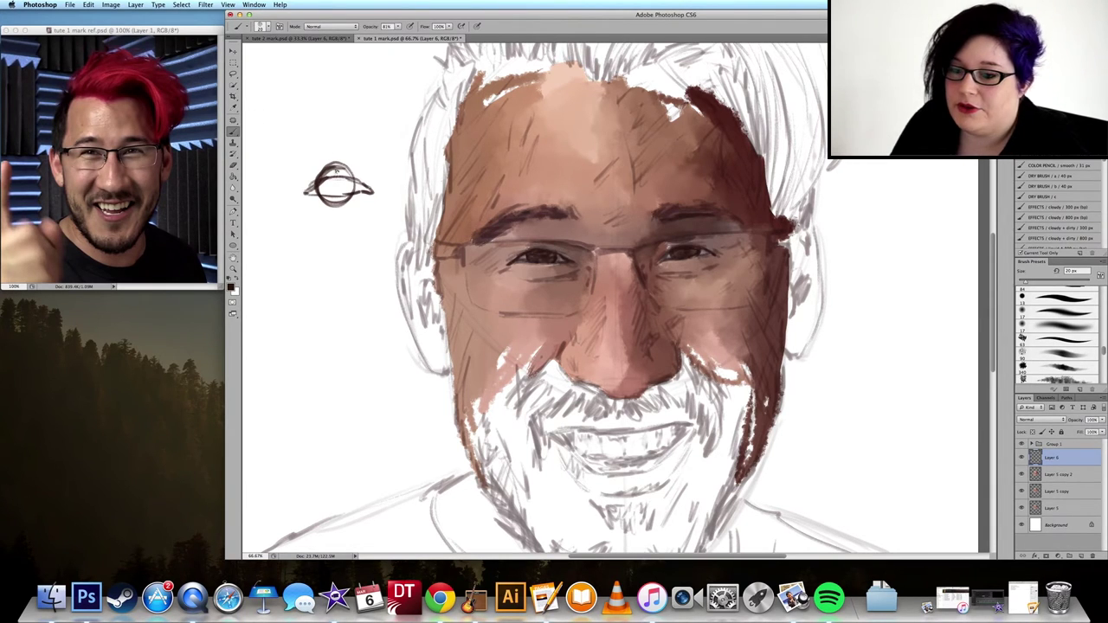
{"action": "mouse_move", "coordinate": [431, 171]}
{"action": "left_mouse_down"}
{"action": "mouse_move", "coordinate": [416, 192]}
{"action": "mouse_move", "coordinate": [433, 206]}
{"action": "mouse_move", "coordinate": [430, 173]}
{"action": "left_mouse_up"}
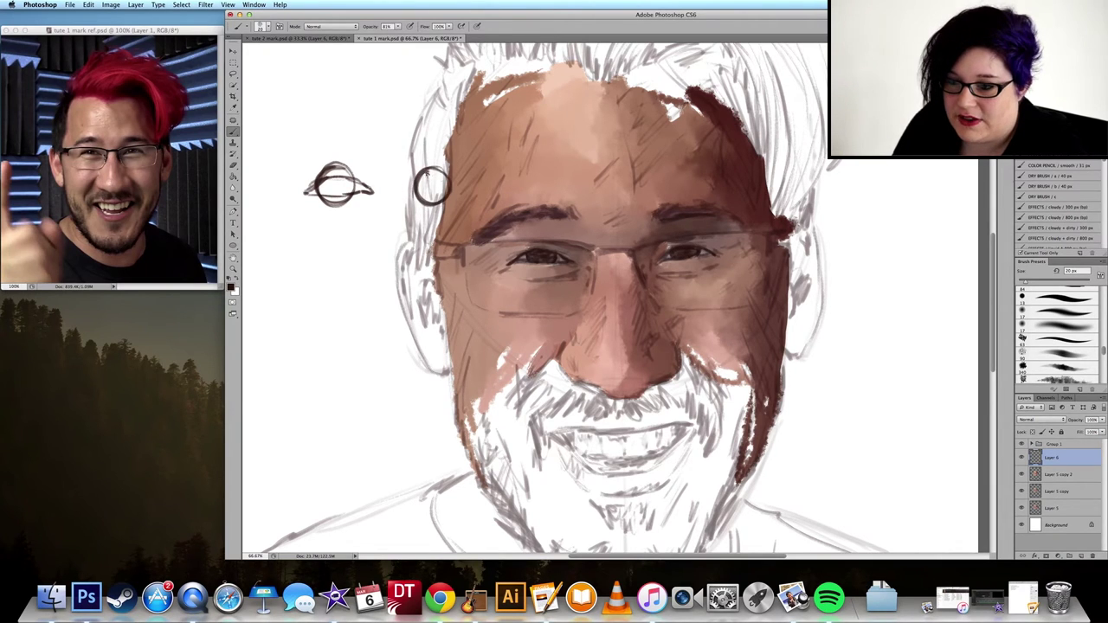
{"action": "key", "text": "super+z"}
Step: Rework the example eye by erasing its circle and shading inside the lids, and clear it from the canvas
{"action": "key", "text": "e"}
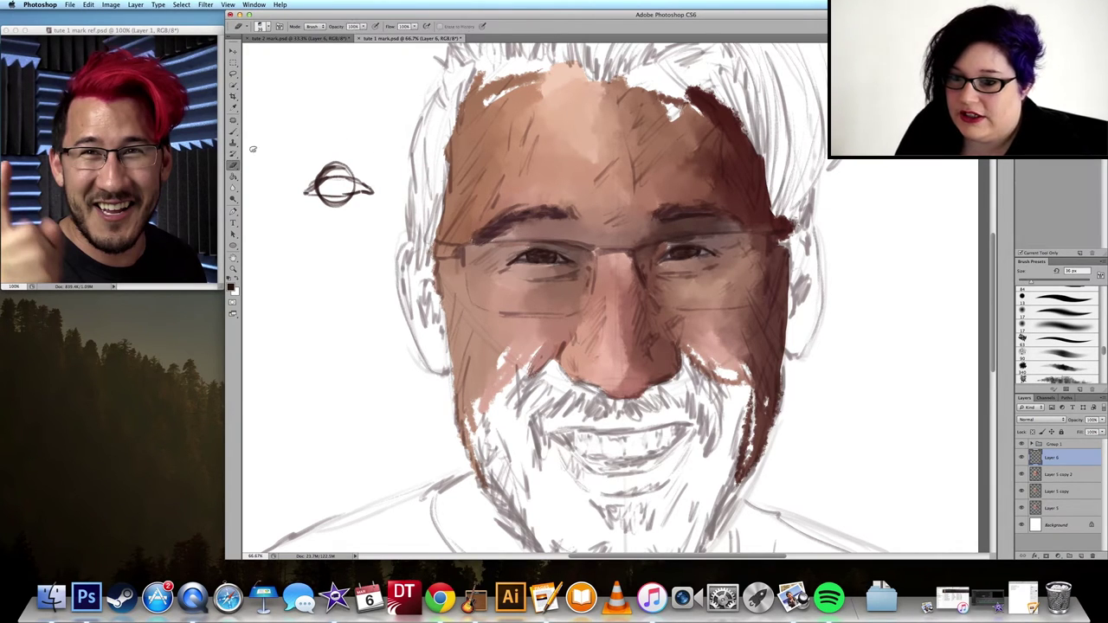
{"action": "mouse_move", "coordinate": [315, 174]}
{"action": "left_mouse_down"}
{"action": "mouse_move", "coordinate": [350, 162]}
{"action": "mouse_move", "coordinate": [339, 169]}
{"action": "mouse_move", "coordinate": [357, 206]}
{"action": "mouse_move", "coordinate": [343, 204]}
{"action": "mouse_move", "coordinate": [362, 201]}
{"action": "mouse_move", "coordinate": [307, 205]}
{"action": "left_mouse_up"}
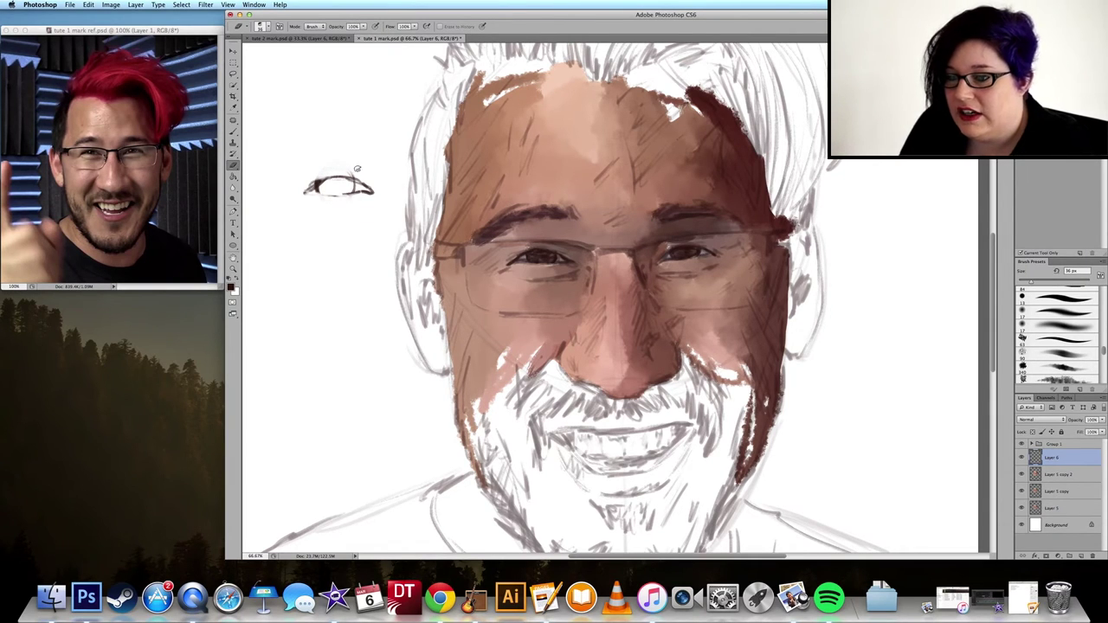
{"action": "key", "text": "b"}
{"action": "mouse_move", "coordinate": [305, 193]}
{"action": "left_mouse_down"}
{"action": "mouse_move", "coordinate": [362, 194]}
{"action": "mouse_move", "coordinate": [340, 177]}
{"action": "mouse_move", "coordinate": [367, 184]}
{"action": "mouse_move", "coordinate": [325, 188]}
{"action": "mouse_move", "coordinate": [354, 189]}
{"action": "left_mouse_up"}
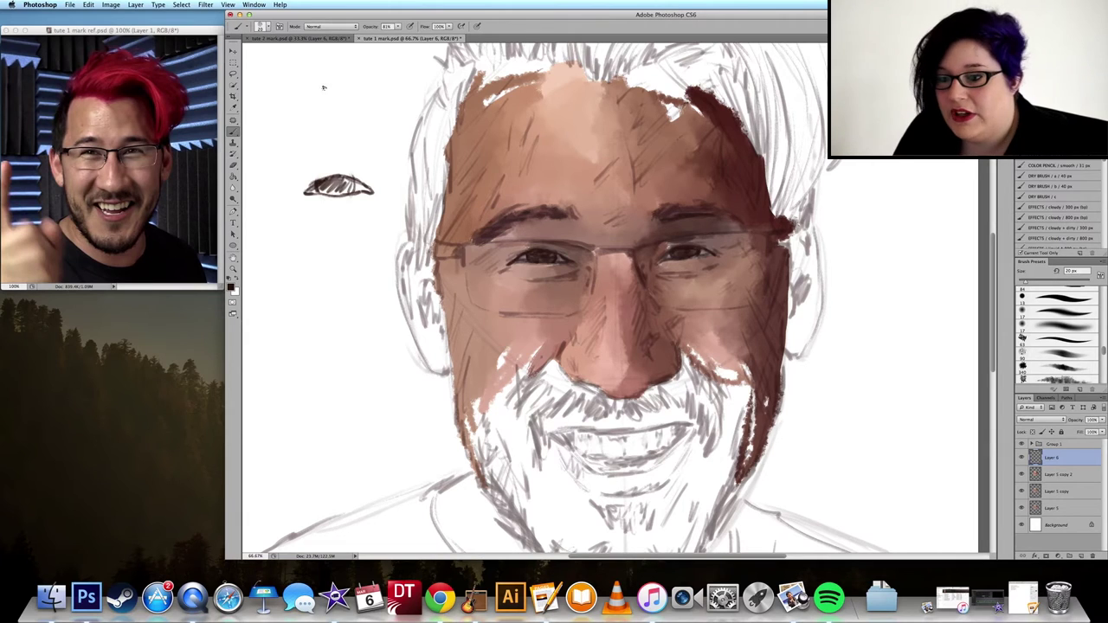
{"action": "key", "text": "Delete"}
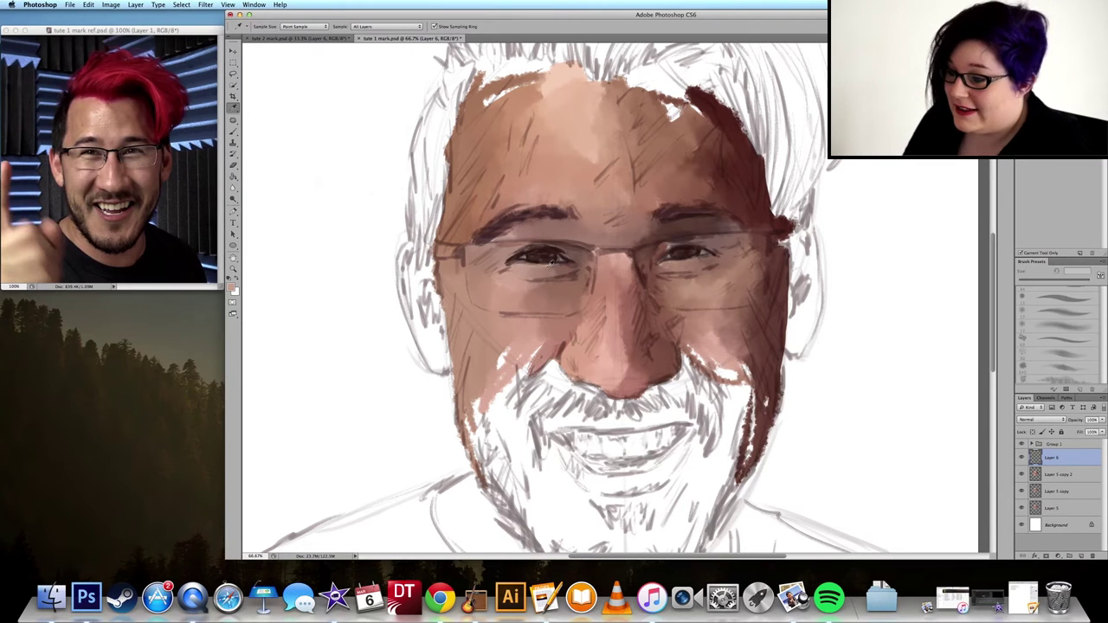
Step: Sample dark and skin tones around the eye beneath the left lens and refine its upper lid, outer corner and iris edges
{"action": "left_click", "coordinate": [551, 263], "text": "alt"}
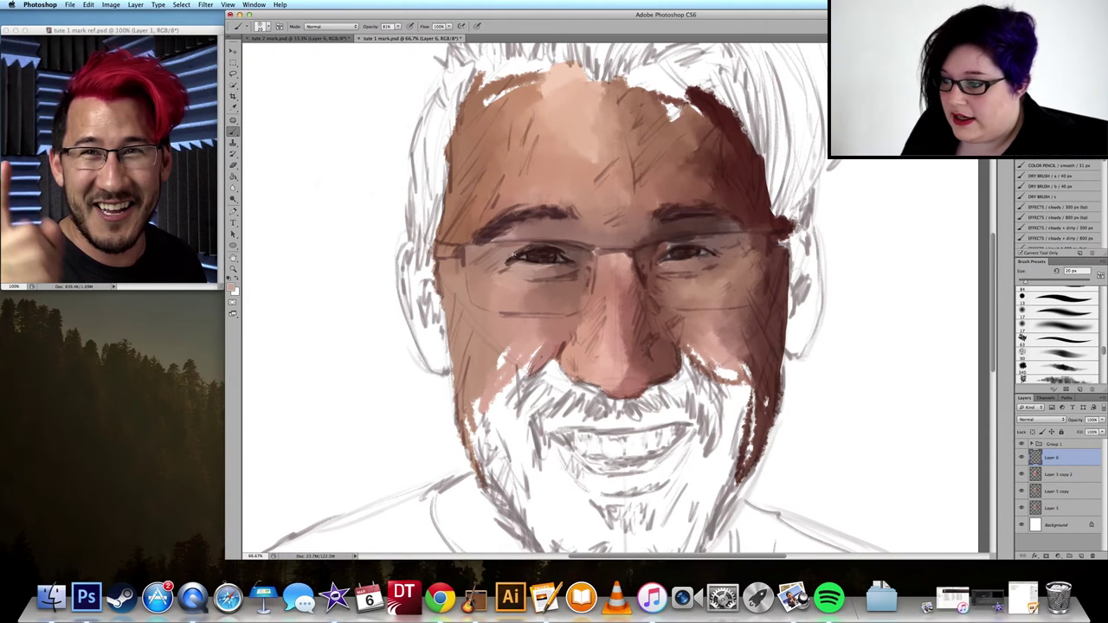
{"action": "key", "text": "i"}
{"action": "left_click", "coordinate": [528, 253]}
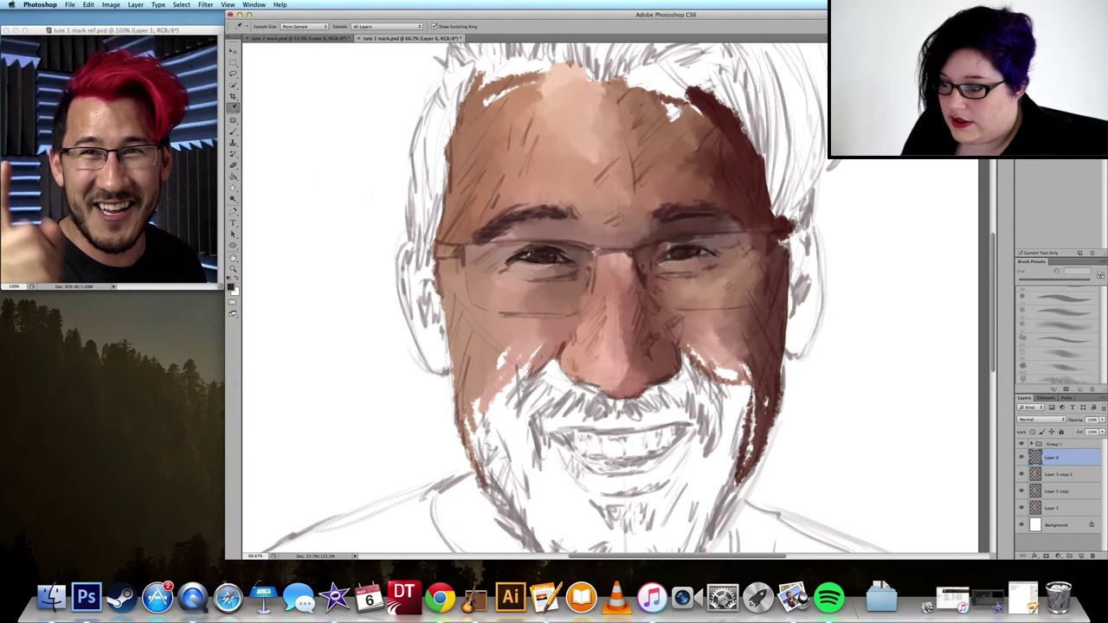
{"action": "key", "text": "b"}
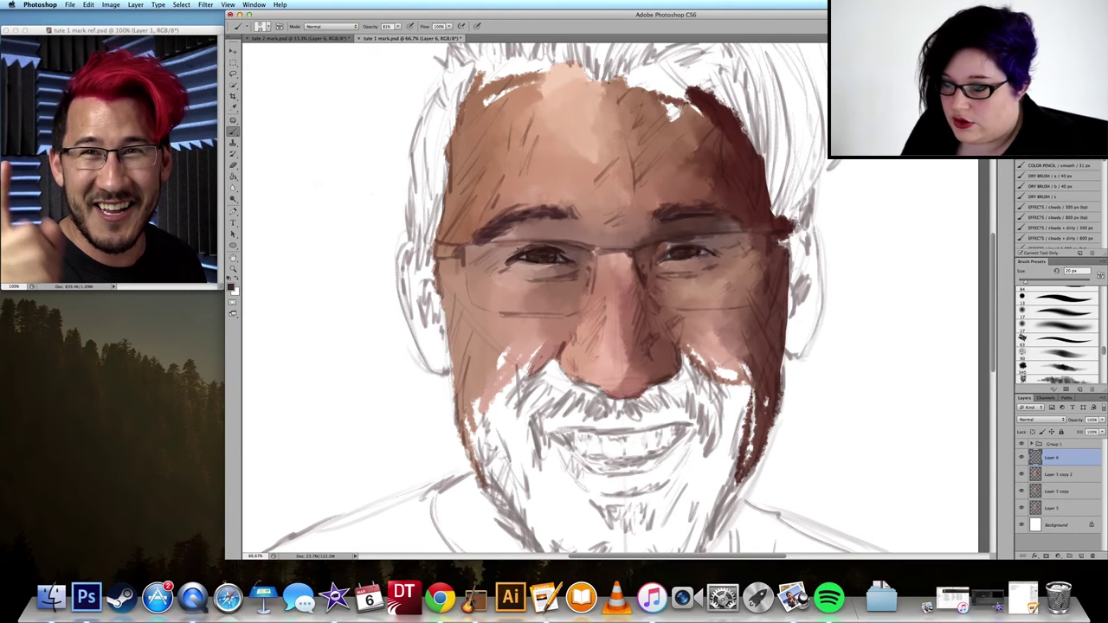
{"action": "left_click_drag", "start_coordinate": [525, 249], "coordinate": [513, 256]}
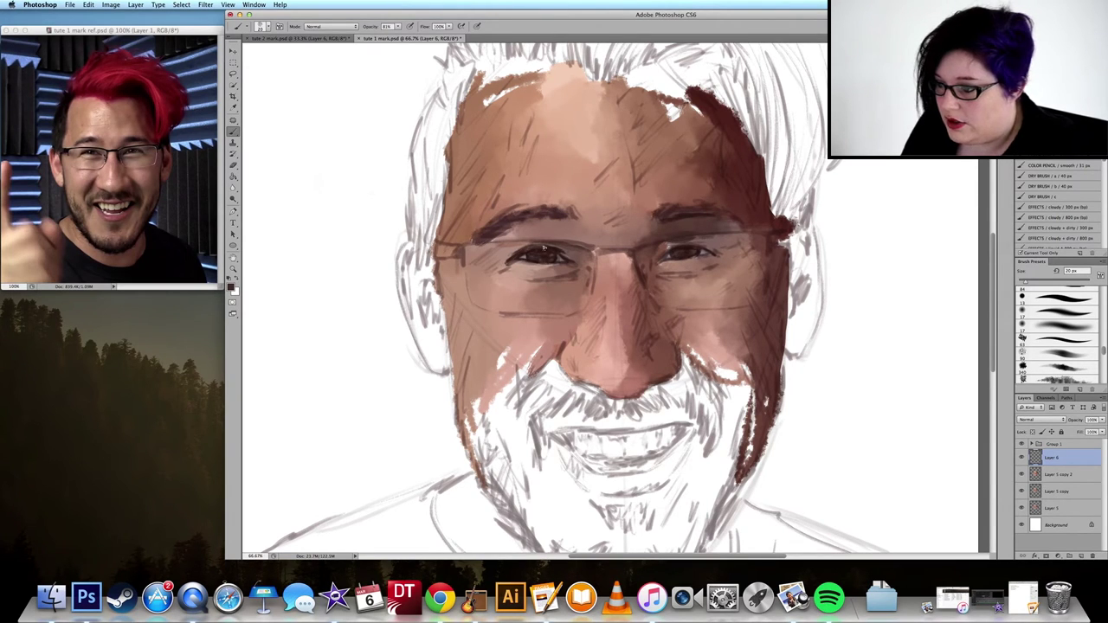
{"action": "left_click", "coordinate": [571, 255], "text": "alt"}
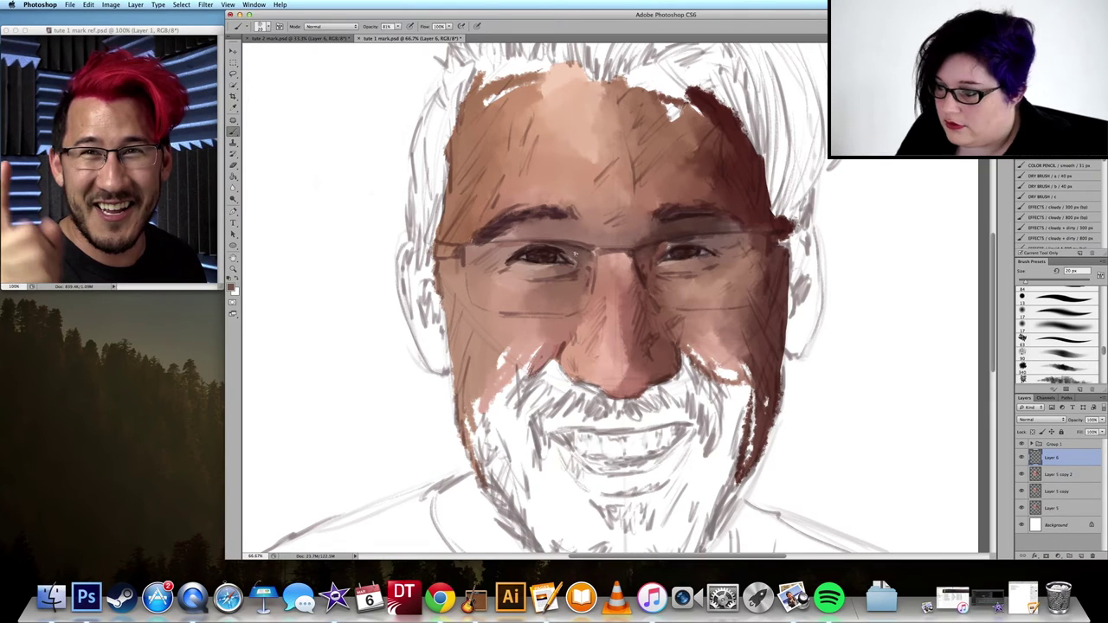
{"action": "left_click", "coordinate": [548, 259], "text": "alt"}
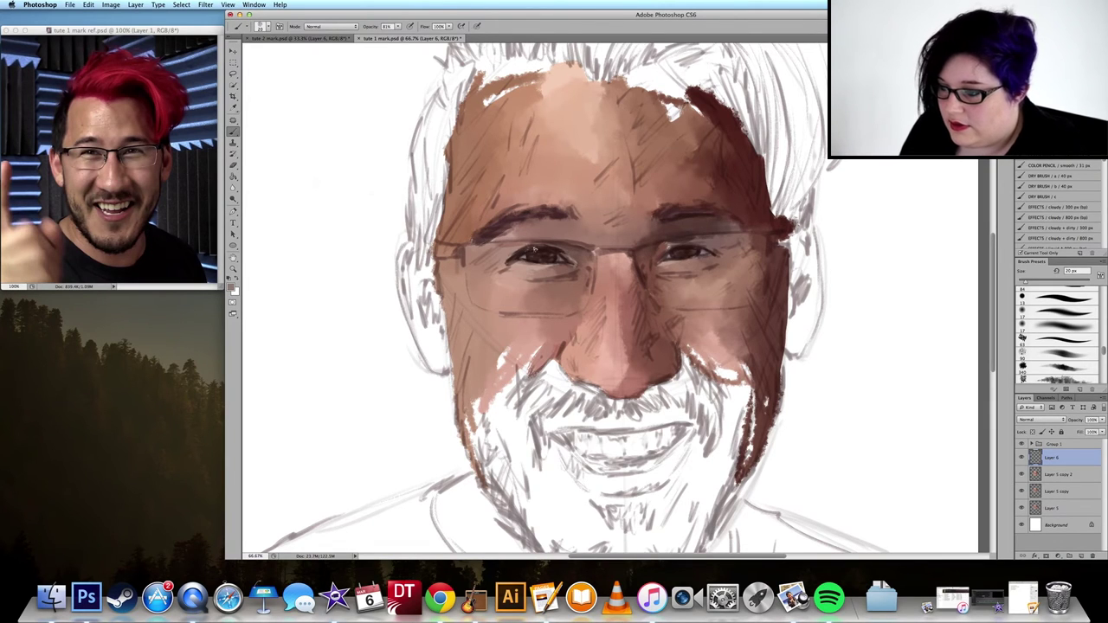
Step: Sample the dark iris colour and nearby skin tones to reshape the iris, lids and lower edge of the eye beneath the right lens
{"action": "left_click", "coordinate": [528, 250], "text": "alt"}
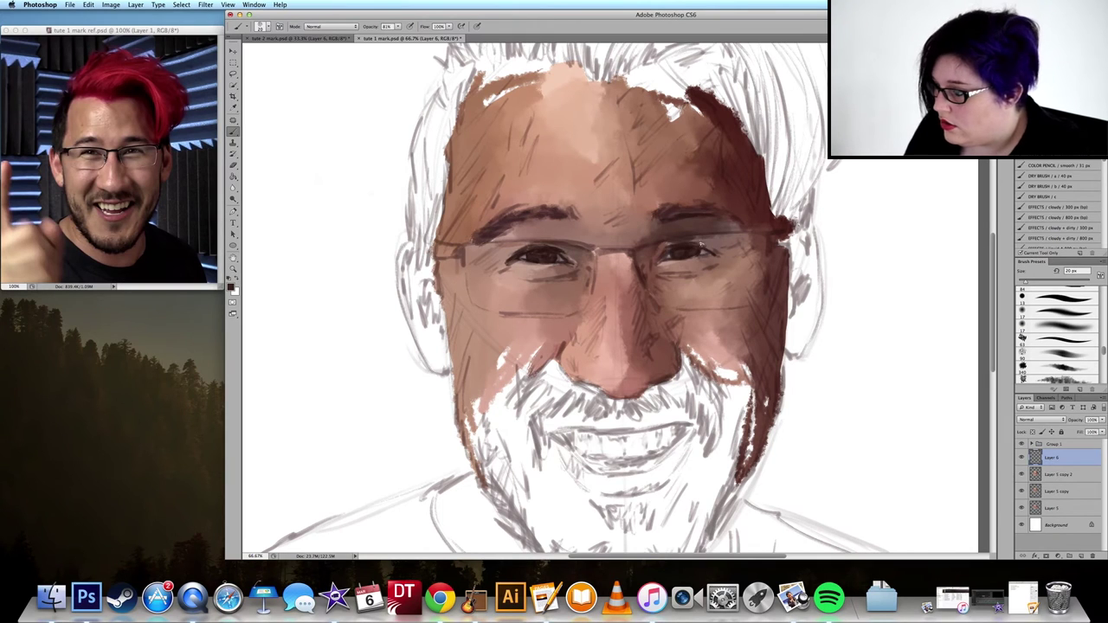
{"action": "left_click_drag", "start_coordinate": [705, 248], "coordinate": [681, 253]}
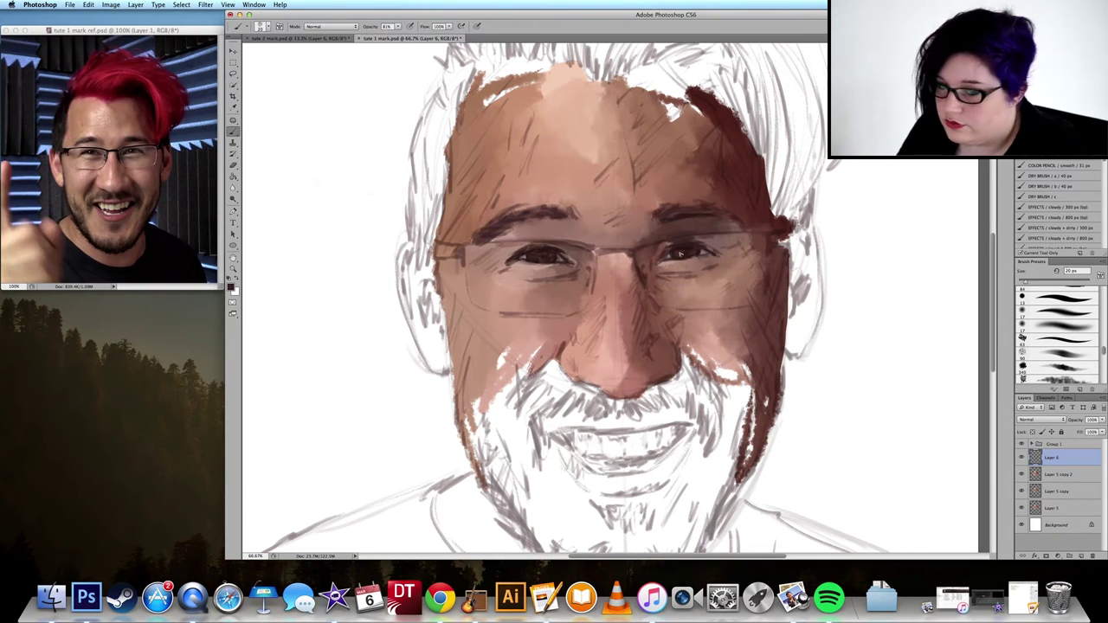
{"action": "left_click", "coordinate": [673, 242], "text": "alt"}
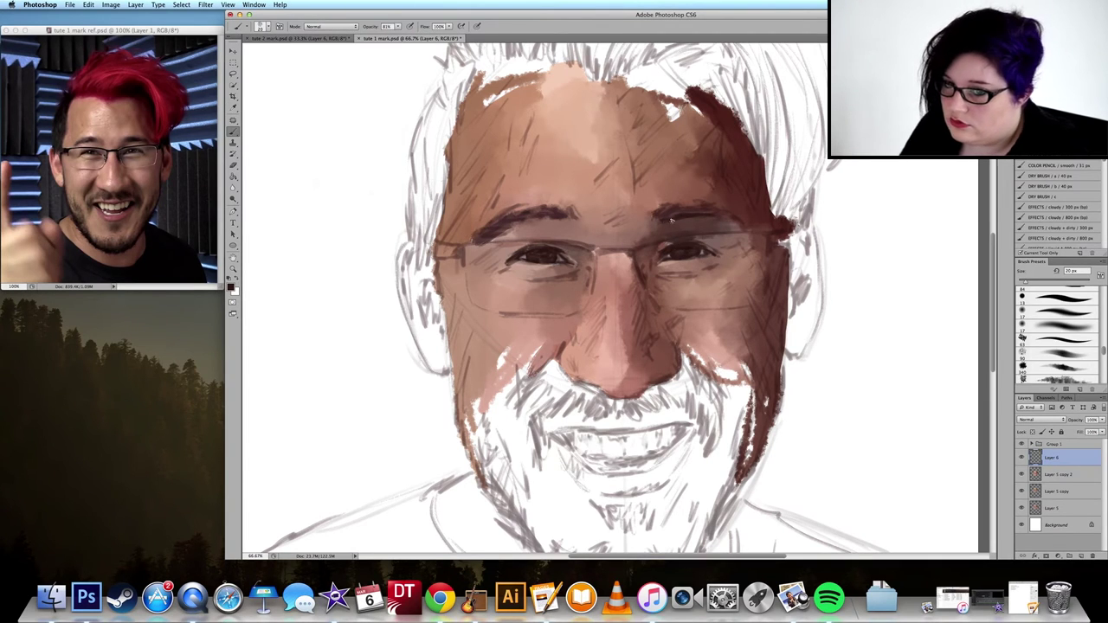
{"action": "left_click", "coordinate": [689, 245], "text": "alt"}
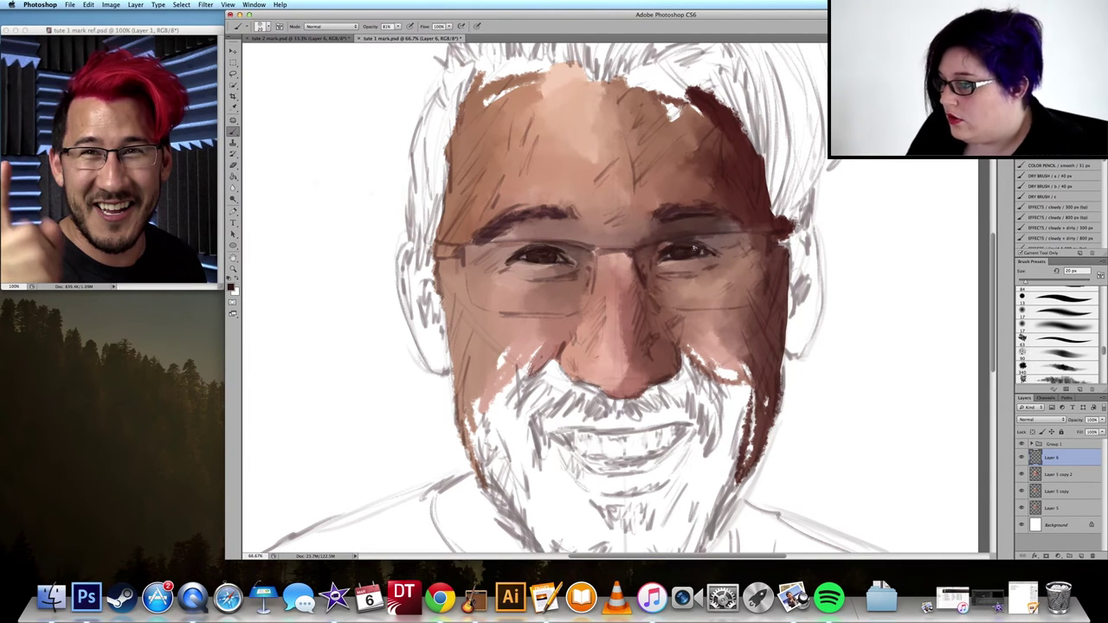
{"action": "left_click", "coordinate": [713, 239], "text": "alt"}
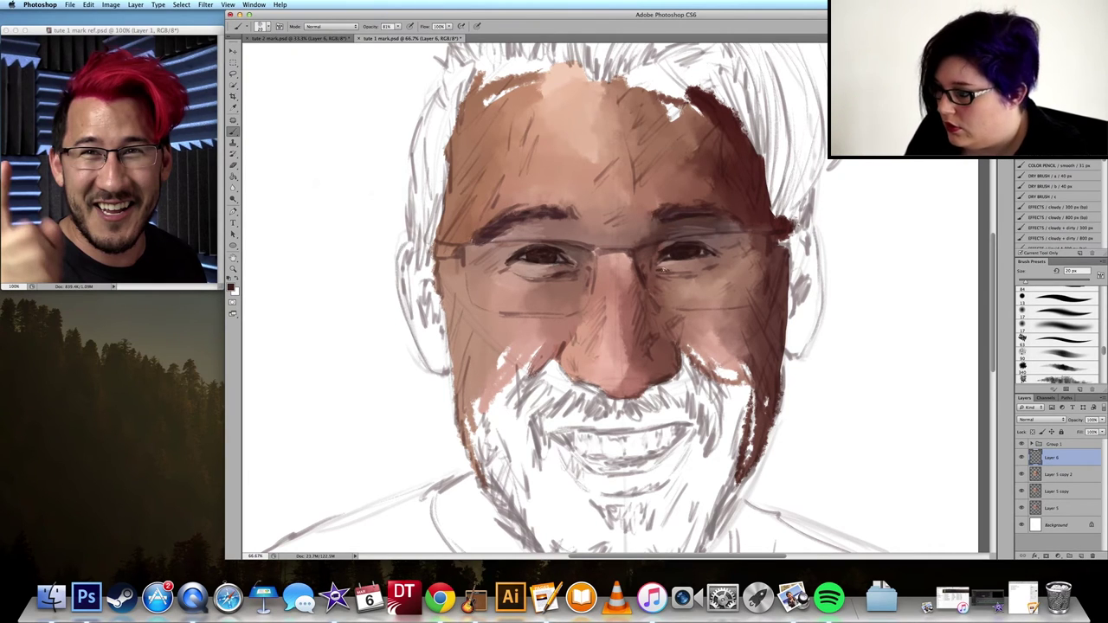
{"action": "left_click_drag", "start_coordinate": [719, 262], "coordinate": [699, 250]}
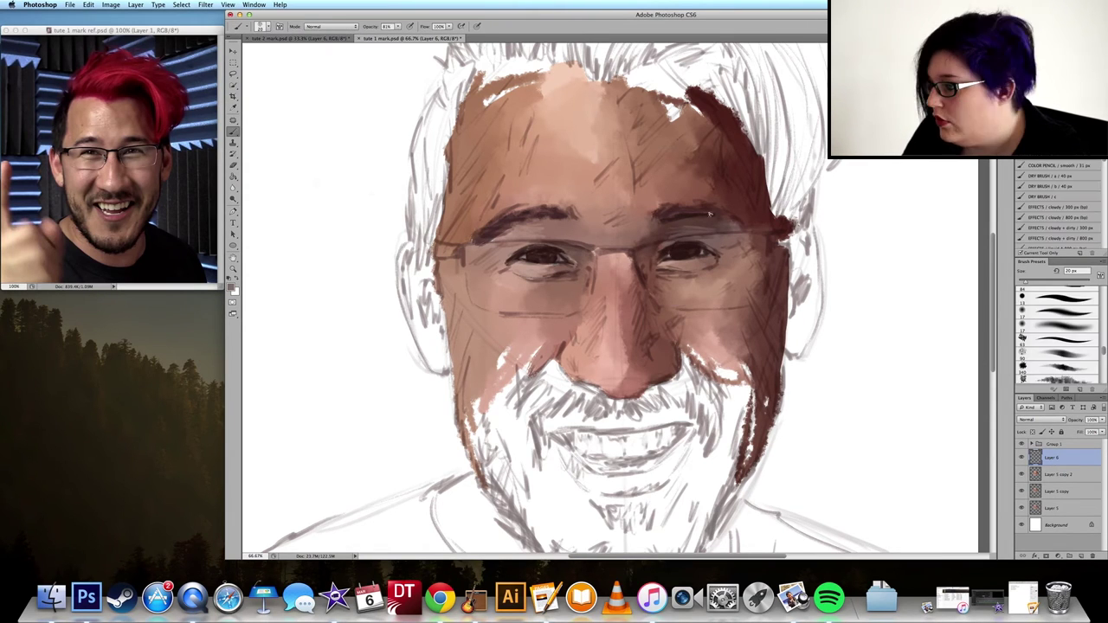
{"action": "left_click_drag", "start_coordinate": [678, 270], "coordinate": [699, 270]}
{"action": "left_click", "coordinate": [688, 256], "text": "alt"}
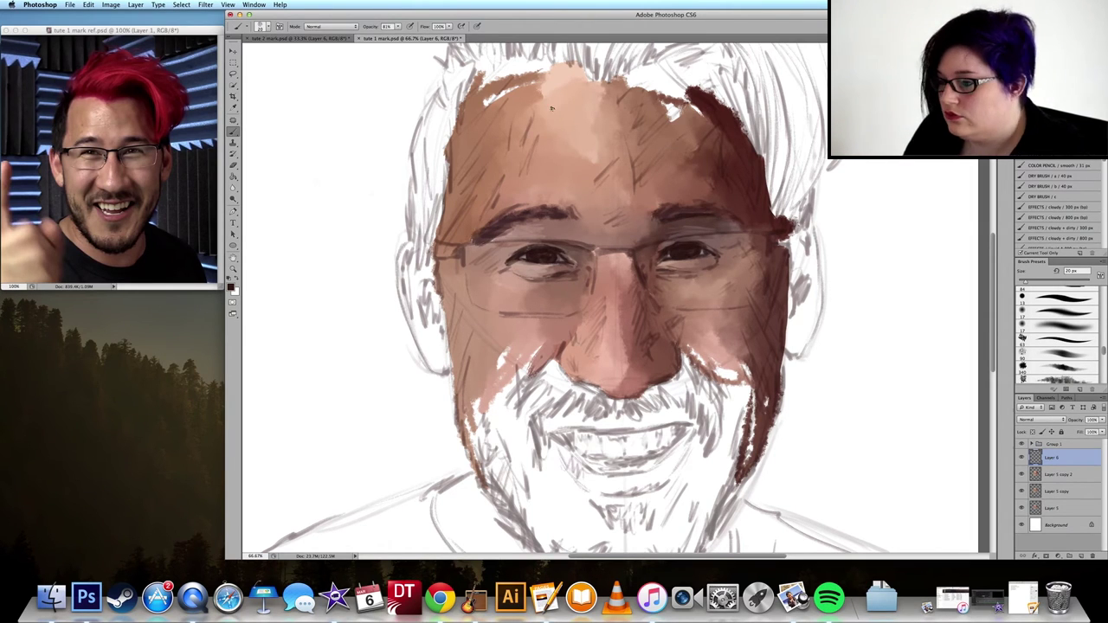
Step: Shade the whites and inner corners of the eyes with sampled tones, and soften the skin crease below the left lens's eye
{"action": "left_click", "coordinate": [529, 255], "text": "alt"}
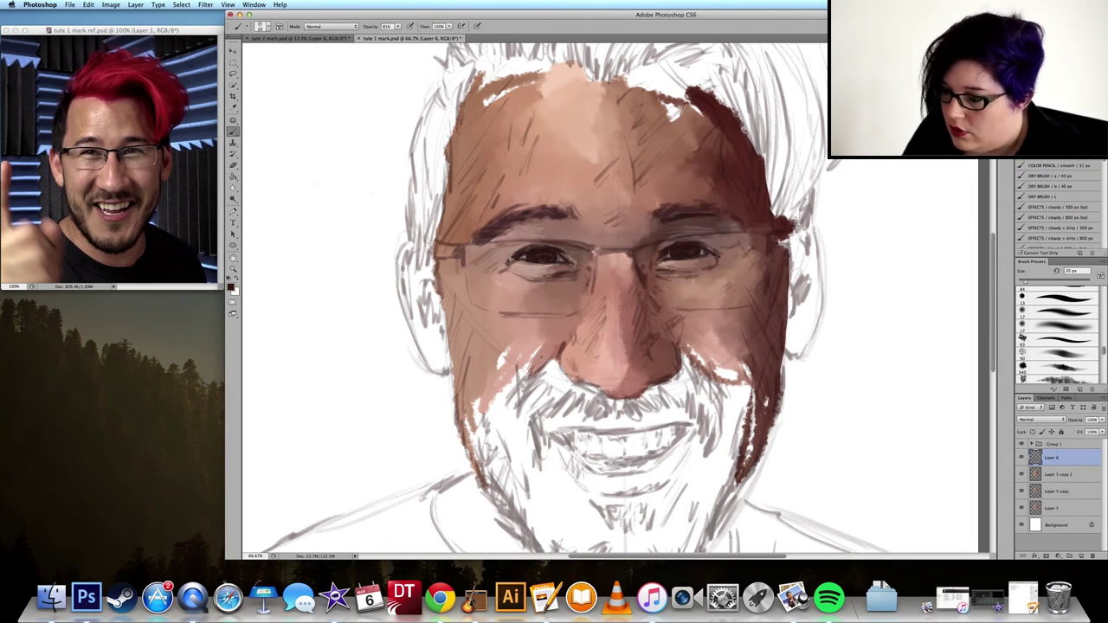
{"action": "left_click", "coordinate": [563, 265], "text": "alt"}
{"action": "left_click_drag", "start_coordinate": [561, 263], "coordinate": [546, 261]}
{"action": "left_click_drag", "start_coordinate": [677, 260], "coordinate": [674, 262]}
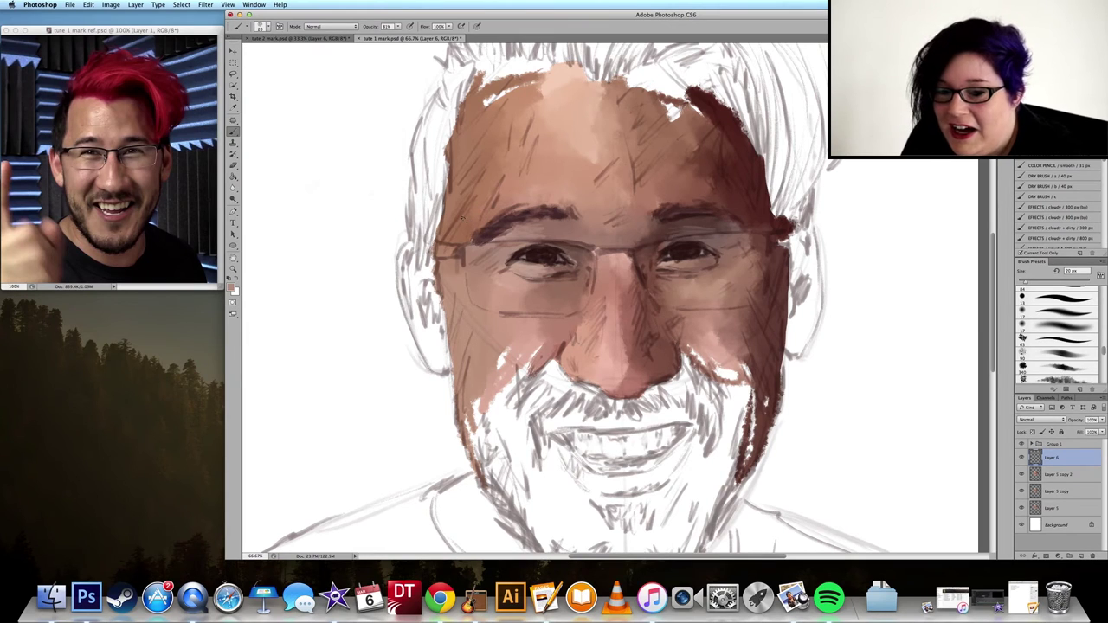
{"action": "left_click_drag", "start_coordinate": [546, 260], "coordinate": [549, 264]}
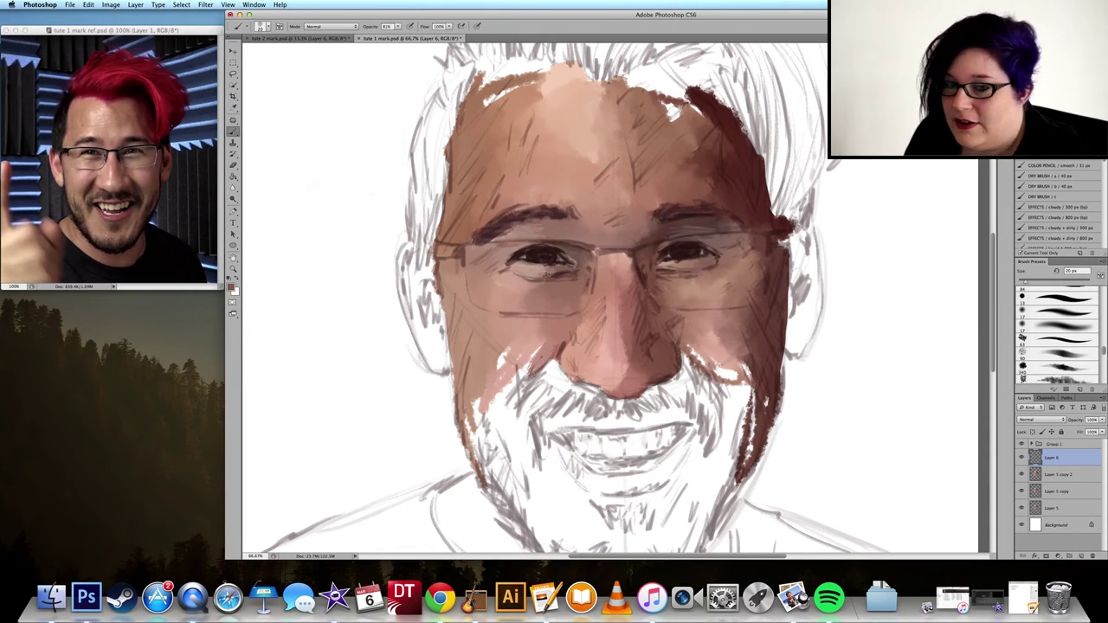
{"action": "mouse_move", "coordinate": [548, 278]}
{"action": "left_mouse_down"}
{"action": "mouse_move", "coordinate": [535, 281]}
{"action": "mouse_move", "coordinate": [565, 269]}
{"action": "left_mouse_up"}
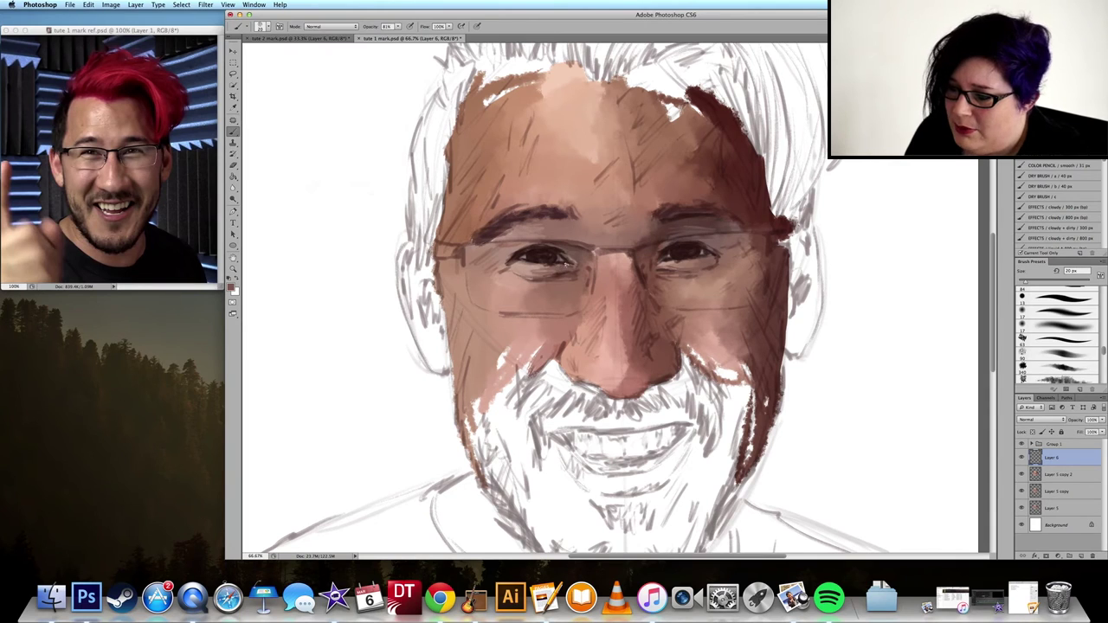
{"action": "left_click_drag", "start_coordinate": [559, 275], "coordinate": [565, 268]}
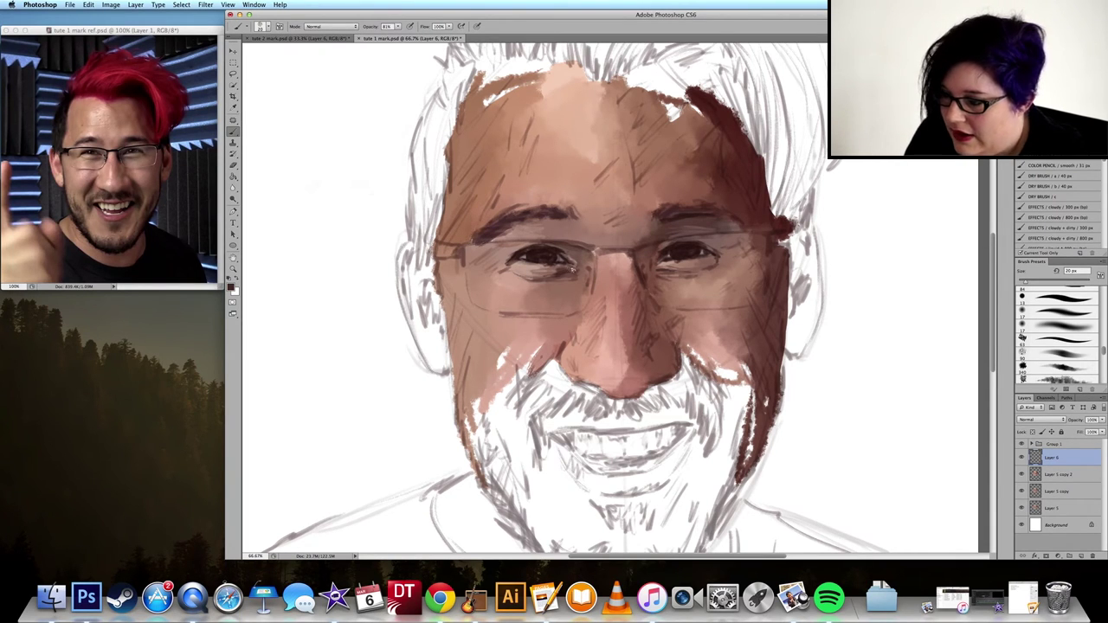
{"action": "left_click_drag", "start_coordinate": [547, 280], "coordinate": [563, 279]}
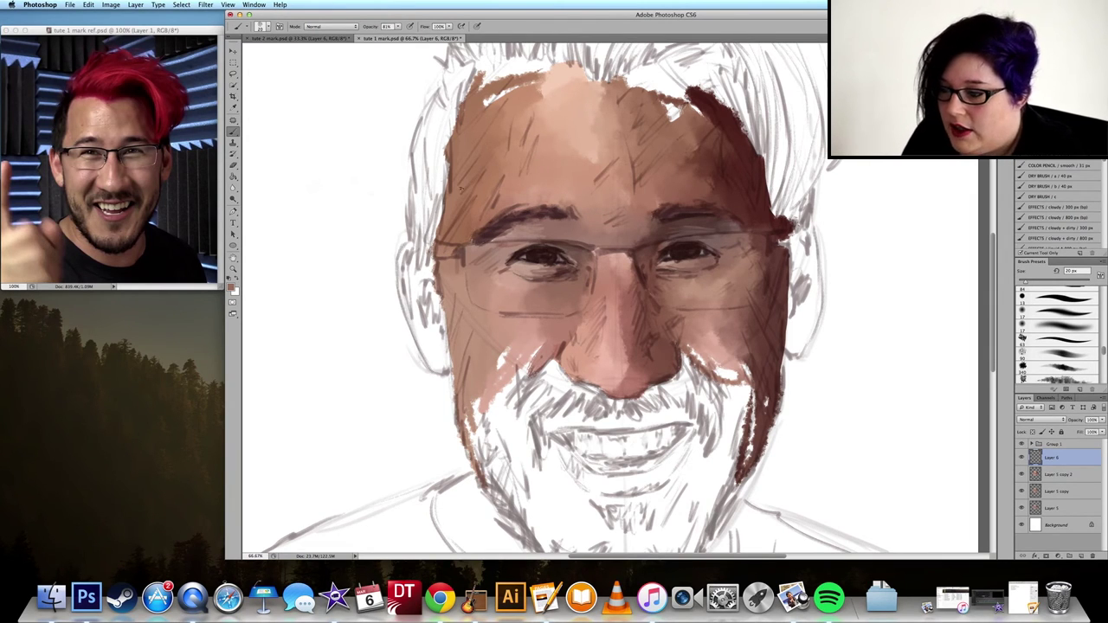
Step: Show the whole portrait, enlarge the brush to 36 px and touch up both eyes with sampled dark and skin tones
{"action": "left_click", "coordinate": [233, 268]}
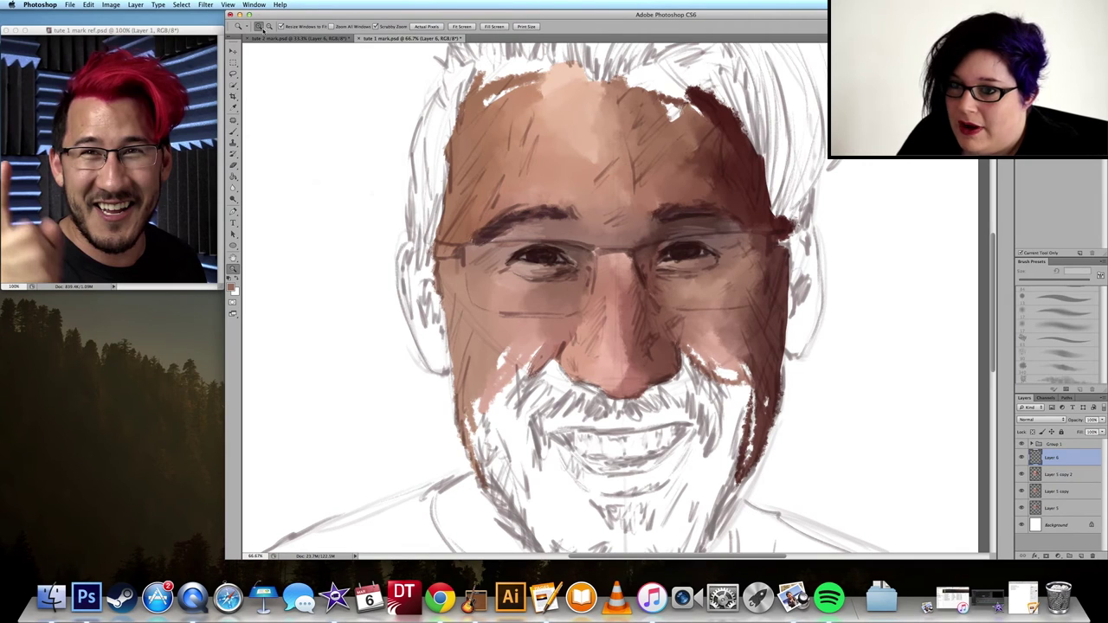
{"action": "left_click", "coordinate": [545, 192], "text": "alt"}
{"action": "left_click", "coordinate": [577, 331], "text": "alt"}
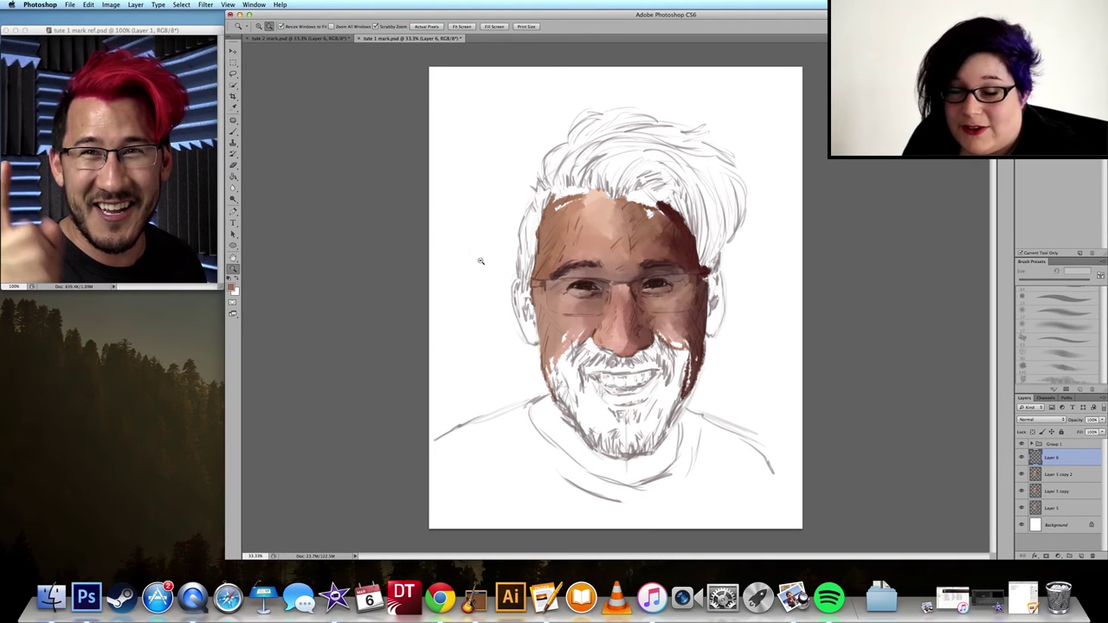
{"action": "key", "text": "b"}
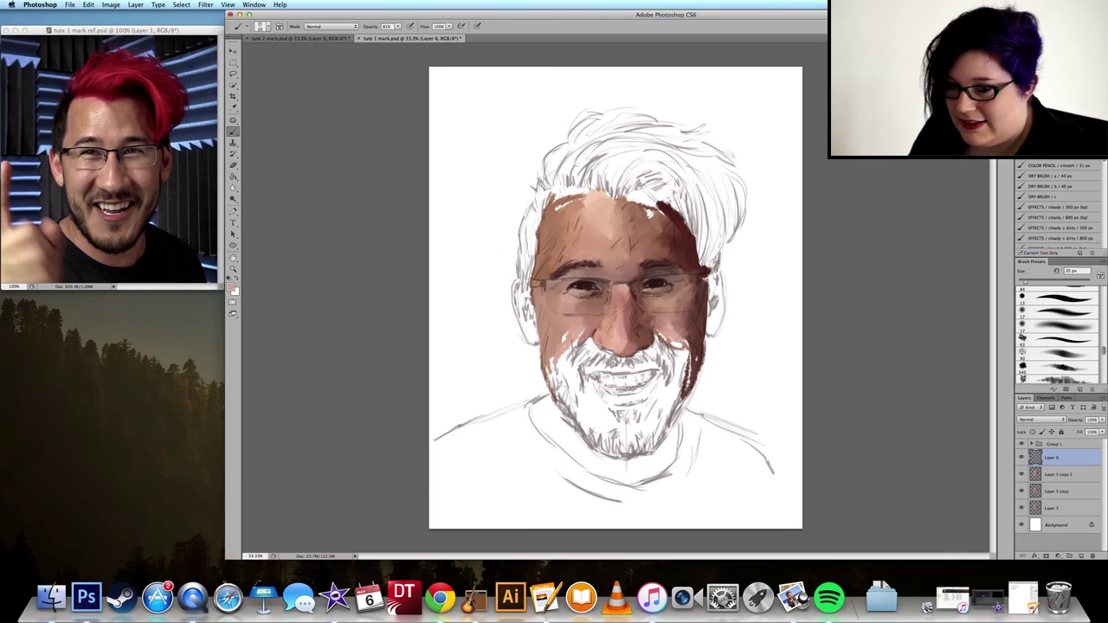
{"action": "key", "text": "bracketright"}
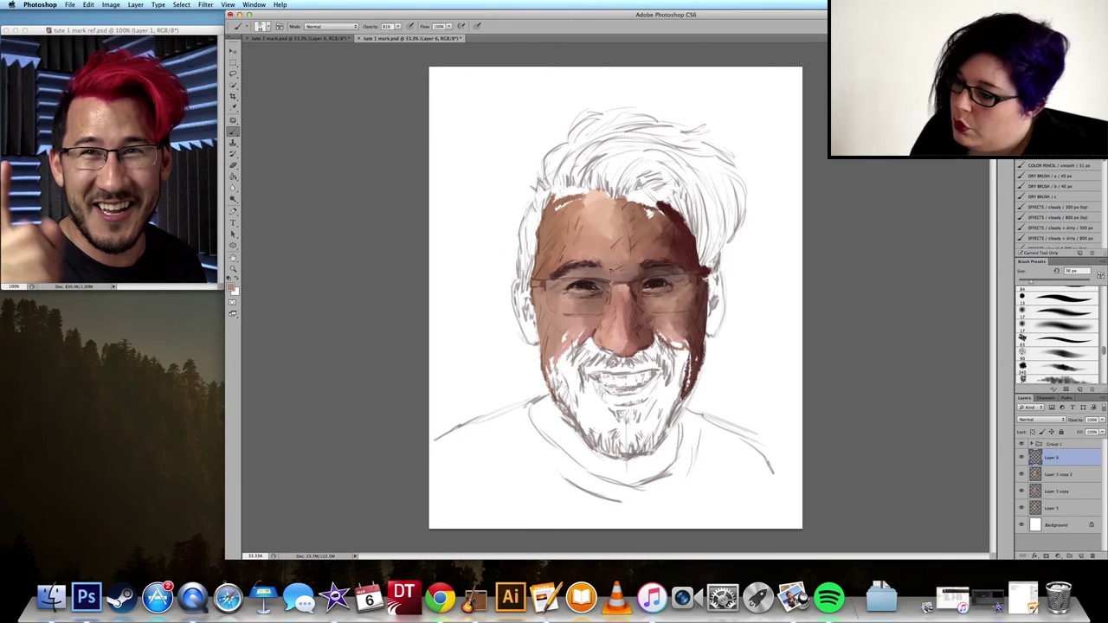
{"action": "left_click", "coordinate": [658, 279], "text": "alt"}
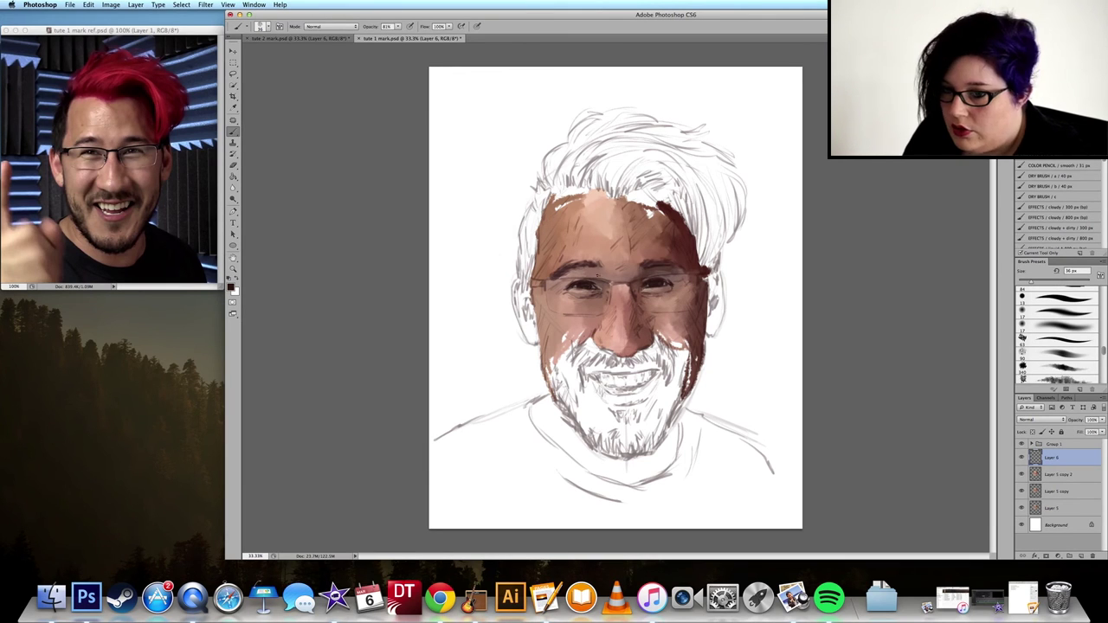
{"action": "left_click", "coordinate": [590, 302], "text": "alt"}
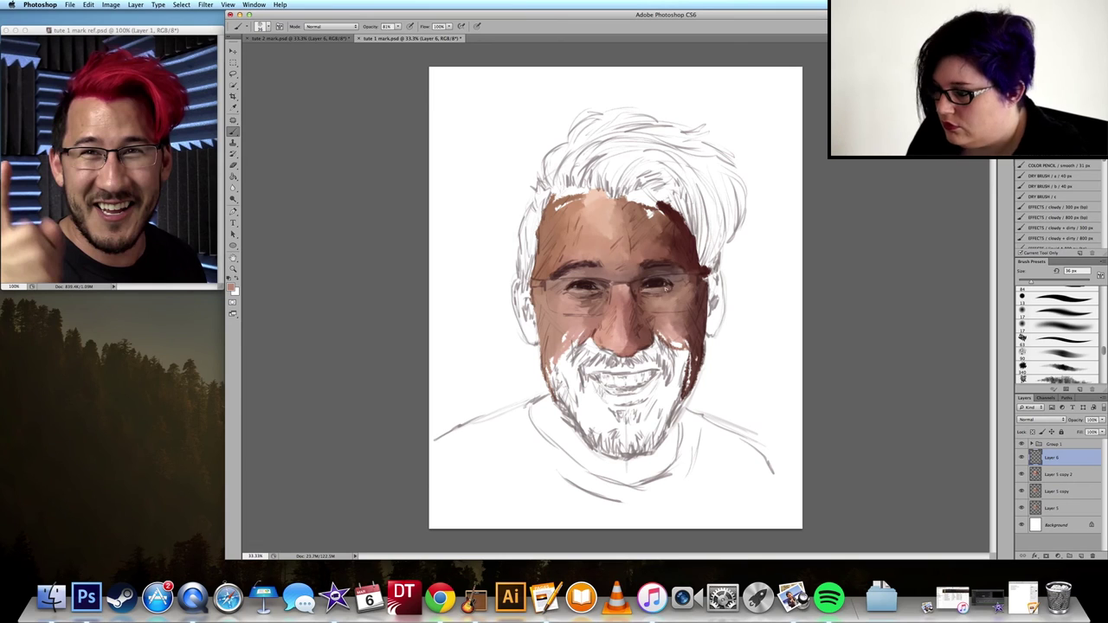
Step: Switch the painting colour to white, reduce the brush to 18 px and add small highlights to the eyes
{"action": "key", "text": "super+alt+c"}
{"action": "key", "text": "Escape"}
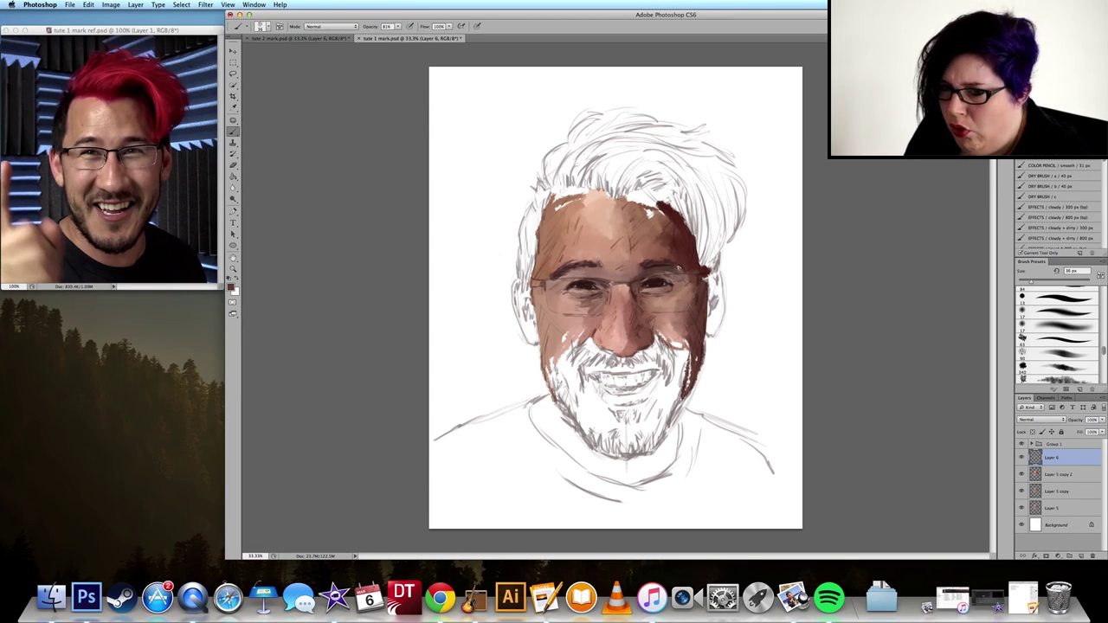
{"action": "key", "text": "x"}
{"action": "left_click_drag", "start_coordinate": [1031, 278], "coordinate": [1029, 277]}
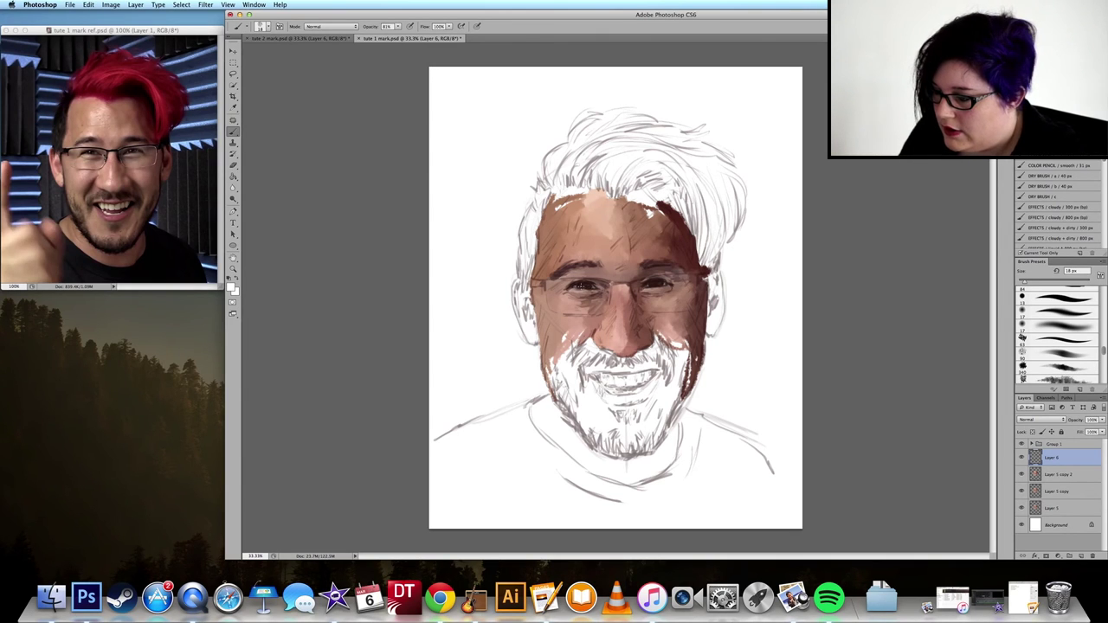
{"action": "left_click_drag", "start_coordinate": [577, 284], "coordinate": [588, 285]}
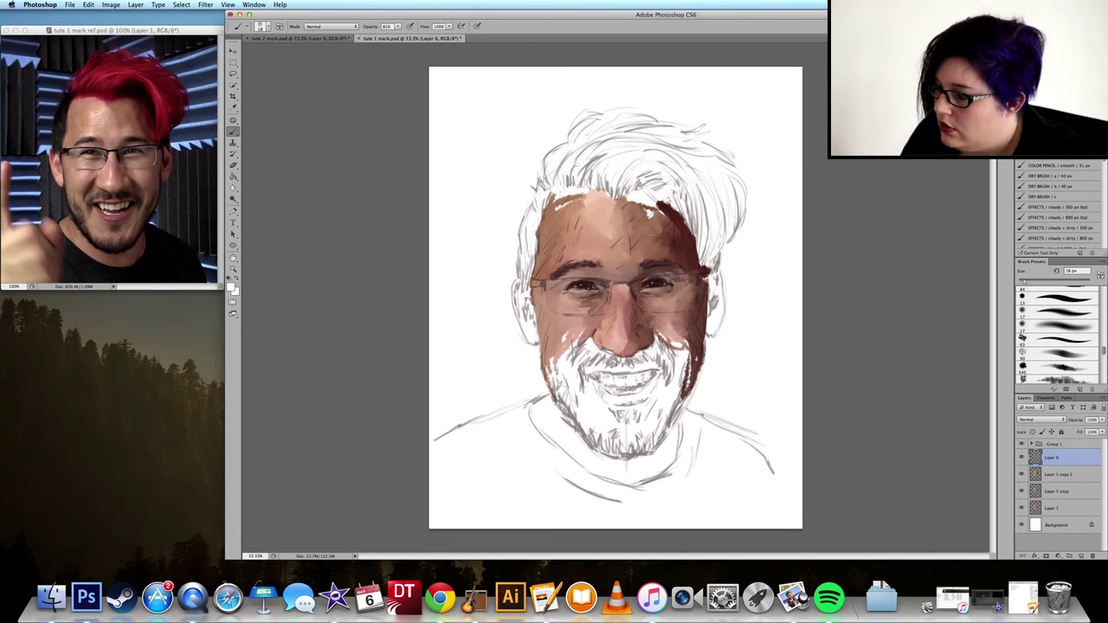
Step: Choose a near-black painting colour and set the brush size to 31 px
{"action": "left_click", "coordinate": [537, 217], "text": "alt"}
{"action": "left_click", "coordinate": [231, 287]}
{"action": "key", "text": "Return"}
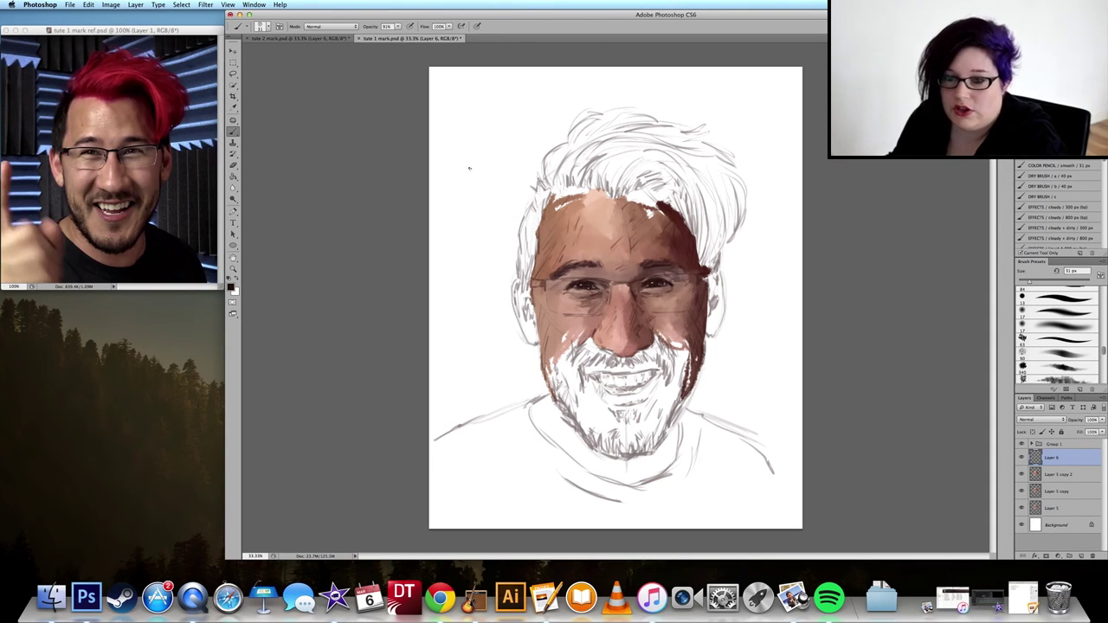
Step: Sketch a simple oval as an example eye outline on the blank canvas beside the head, and undo it
{"action": "left_click_drag", "start_coordinate": [459, 181], "coordinate": [492, 181]}
{"action": "key", "text": "super+alt+z"}
{"action": "key", "text": "super+alt+z"}
{"action": "left_click_drag", "start_coordinate": [478, 156], "coordinate": [481, 155]}
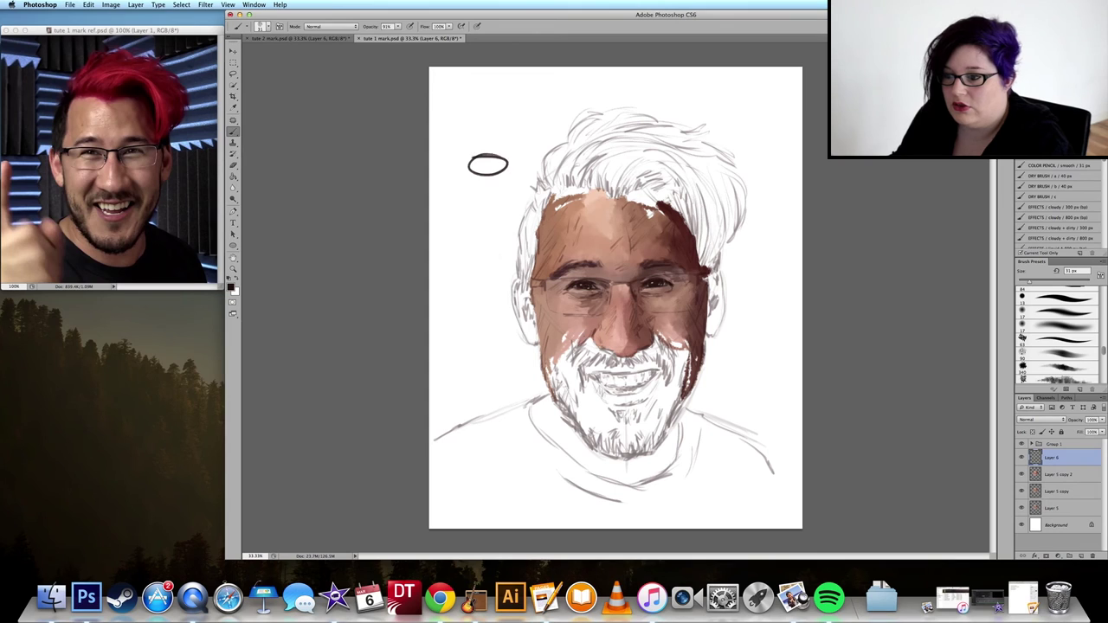
{"action": "key", "text": "super+alt+z"}
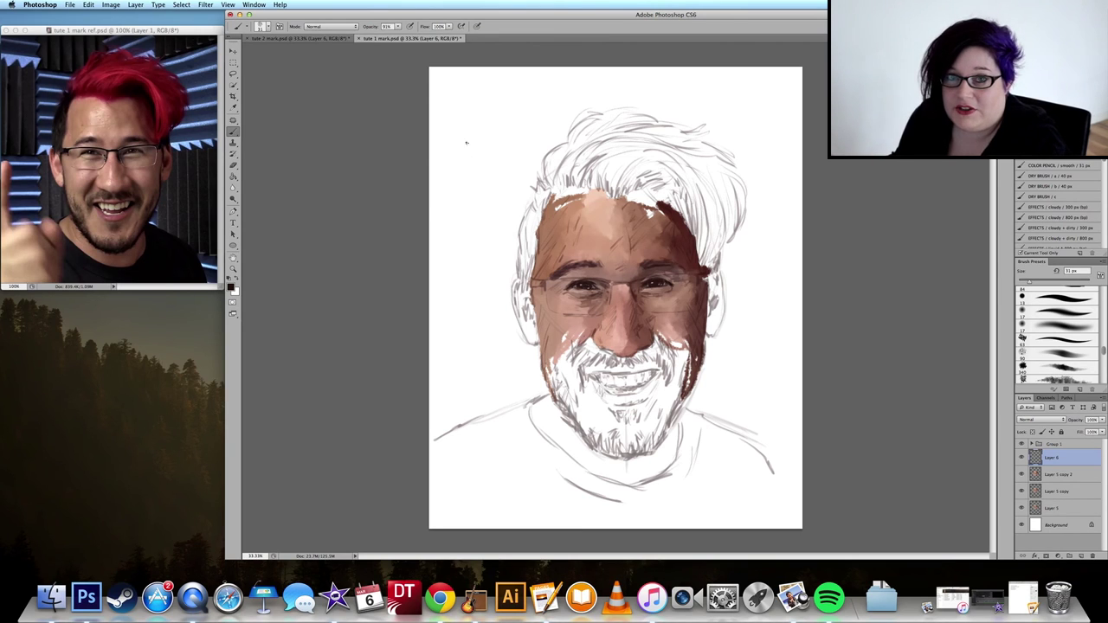
Step: Sketch an example eye with an angular upper lid and a flatter lower lid beside the head, and undo its strokes
{"action": "mouse_move", "coordinate": [455, 154]}
{"action": "left_mouse_down"}
{"action": "mouse_move", "coordinate": [487, 140]}
{"action": "mouse_move", "coordinate": [505, 154]}
{"action": "mouse_move", "coordinate": [478, 158]}
{"action": "mouse_move", "coordinate": [503, 156]}
{"action": "mouse_move", "coordinate": [476, 158]}
{"action": "mouse_move", "coordinate": [468, 144]}
{"action": "mouse_move", "coordinate": [496, 143]}
{"action": "left_mouse_up"}
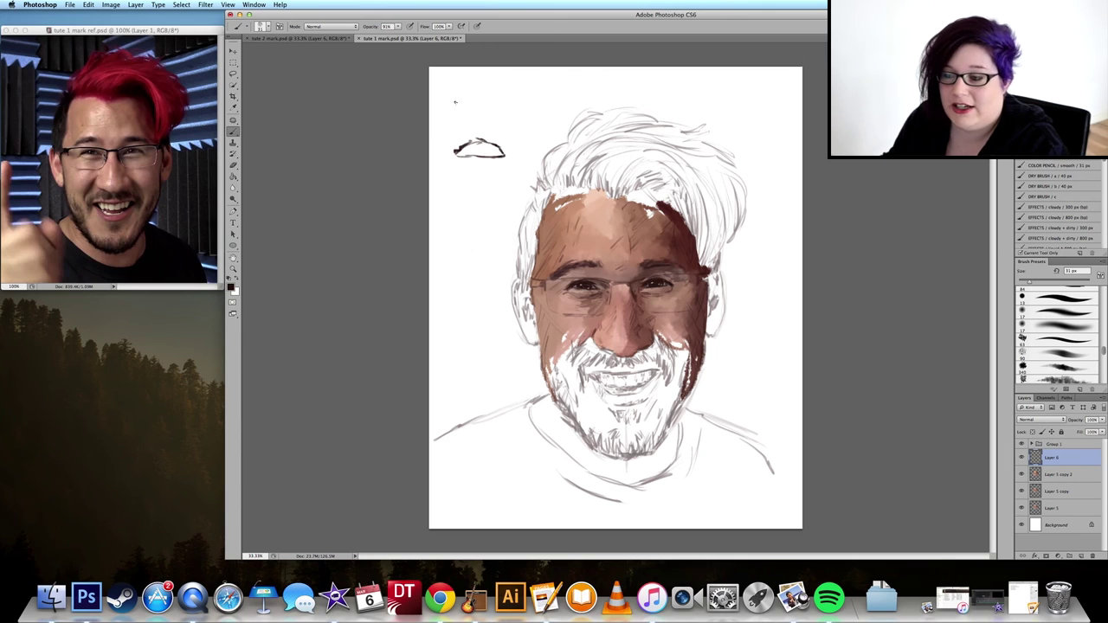
{"action": "key", "text": "super+z"}
{"action": "key", "text": "super+alt+z"}
{"action": "key", "text": "super+alt+z"}
{"action": "key", "text": "super+alt+z"}
{"action": "key", "text": "super+alt+z"}
{"action": "key", "text": "super+alt+z"}
{"action": "key", "text": "super+alt+z"}
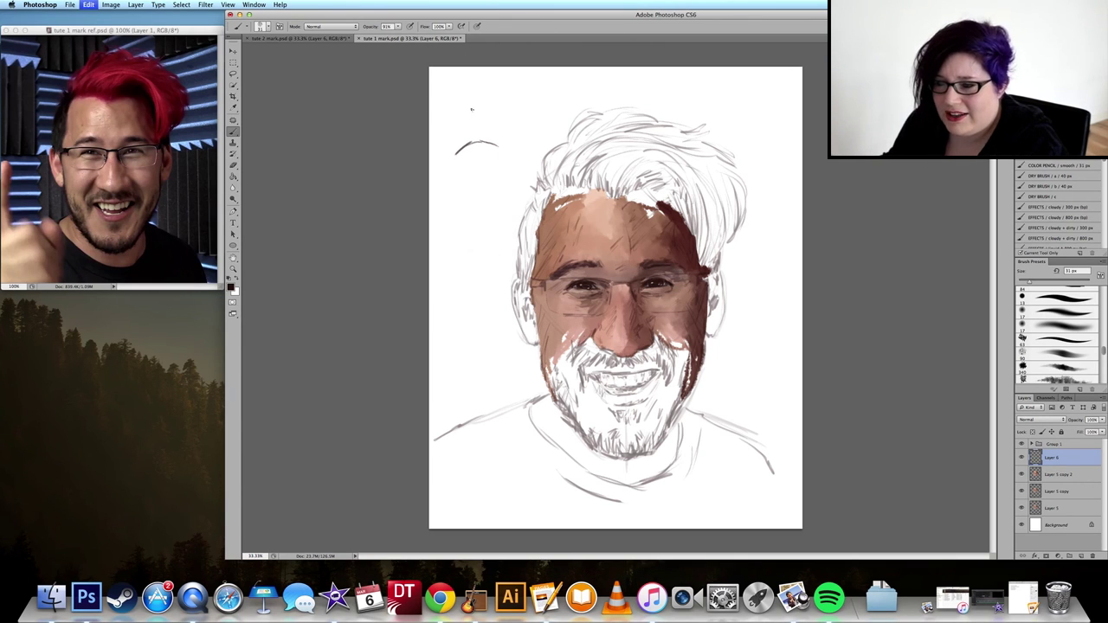
{"action": "key", "text": "super+alt+z"}
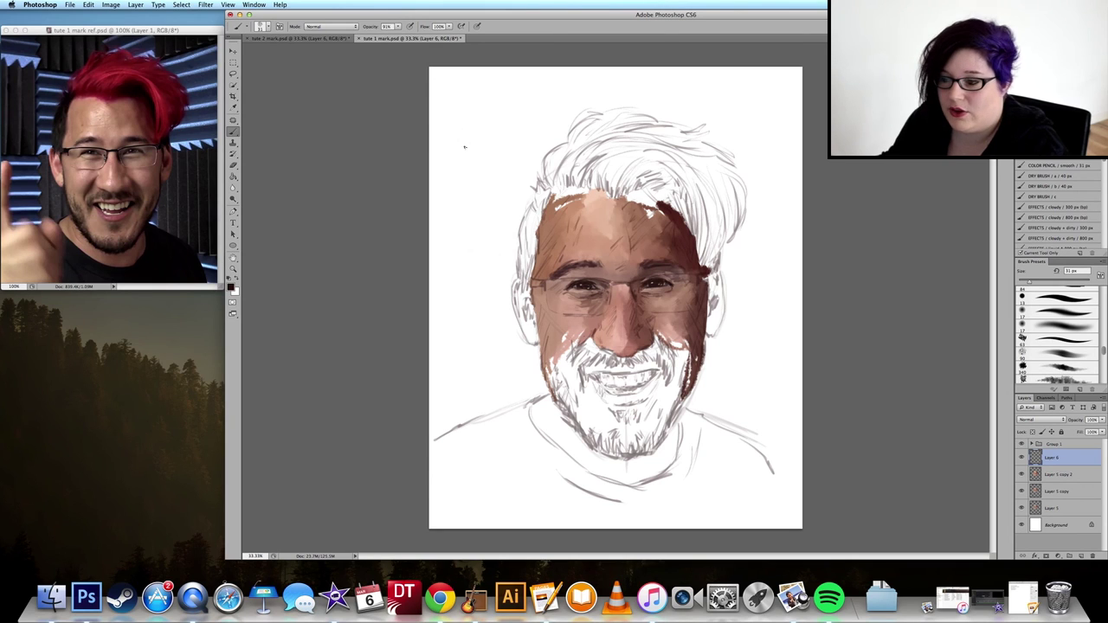
Step: Sketch an example upper eyelid with a few long, widely spaced lashes beside the head, and undo the lash strokes
{"action": "mouse_move", "coordinate": [462, 158]}
{"action": "left_mouse_down"}
{"action": "mouse_move", "coordinate": [503, 157]}
{"action": "mouse_move", "coordinate": [474, 152]}
{"action": "left_mouse_up"}
{"action": "left_click_drag", "start_coordinate": [462, 153], "coordinate": [476, 139]}
{"action": "mouse_move", "coordinate": [482, 153]}
{"action": "left_mouse_down"}
{"action": "mouse_move", "coordinate": [486, 141]}
{"action": "mouse_move", "coordinate": [505, 156]}
{"action": "left_mouse_up"}
{"action": "key", "text": "super+alt+z"}
{"action": "key", "text": "super+alt+z"}
{"action": "key", "text": "super+alt+z"}
{"action": "key", "text": "super+alt+z"}
{"action": "key", "text": "super+alt+z"}
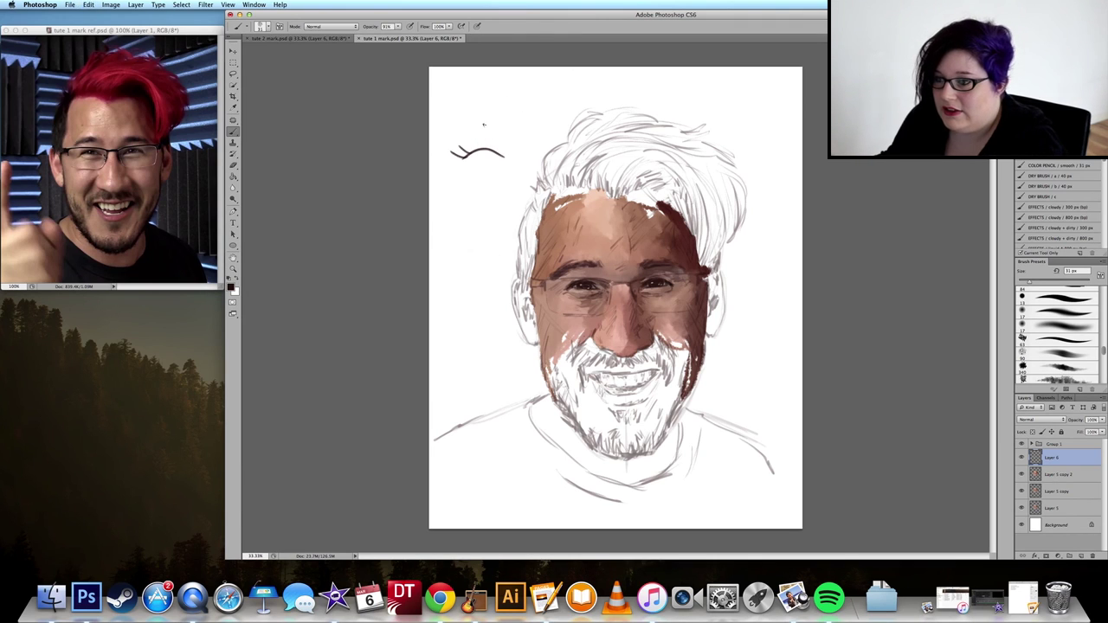
Step: Draw fine curved lashes along the example upper lid, add a lower lid line, and undo the whole example
{"action": "left_click_drag", "start_coordinate": [456, 154], "coordinate": [477, 146]}
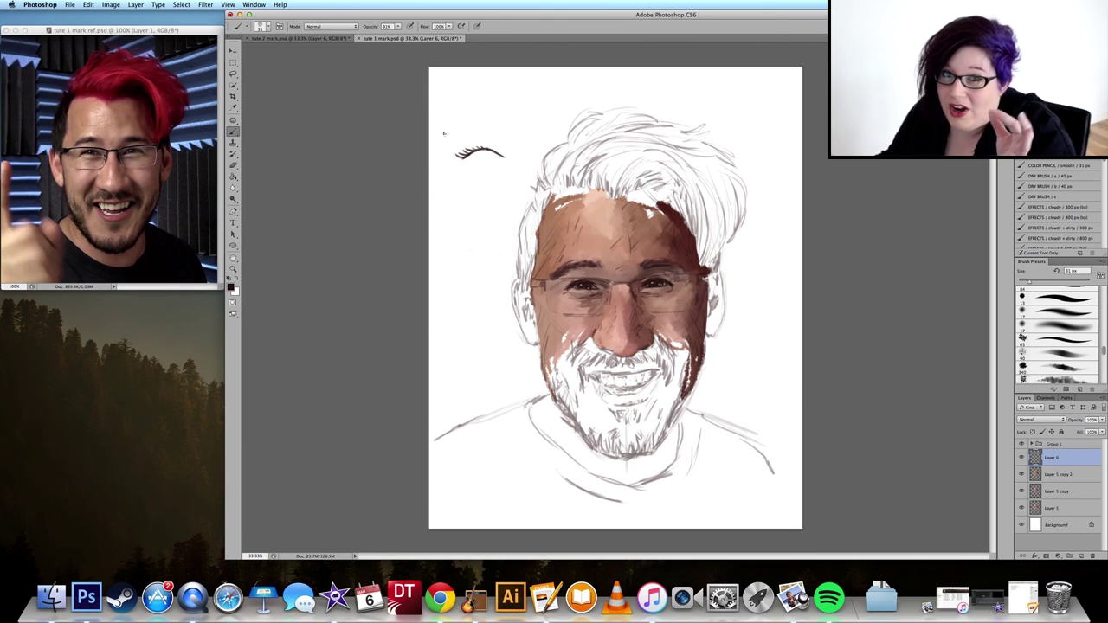
{"action": "left_click_drag", "start_coordinate": [458, 159], "coordinate": [507, 156]}
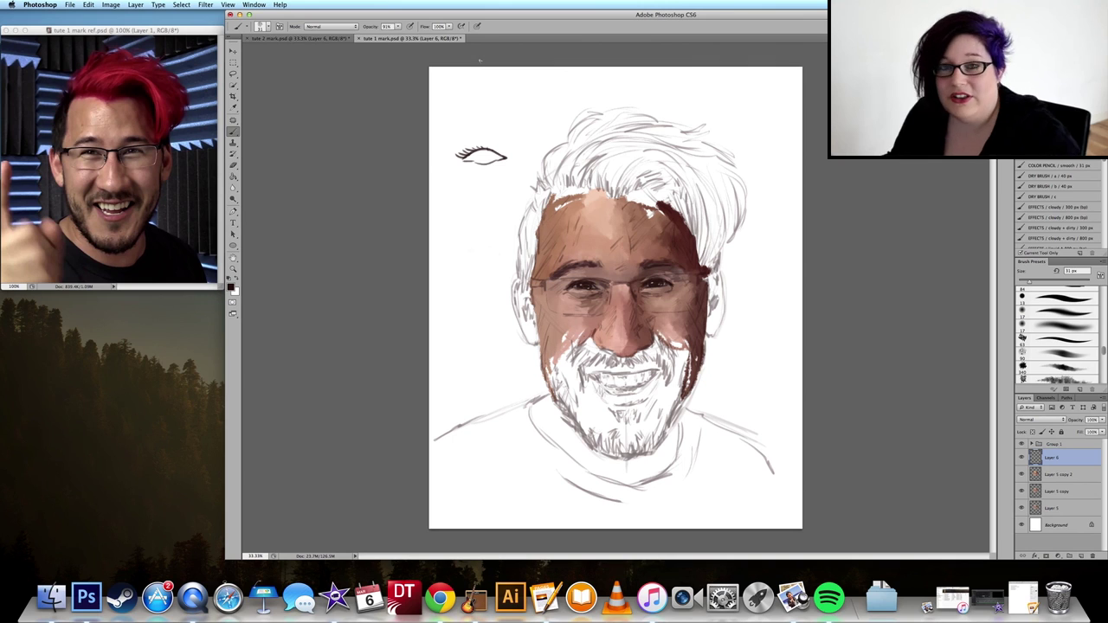
{"action": "key", "text": "super+z"}
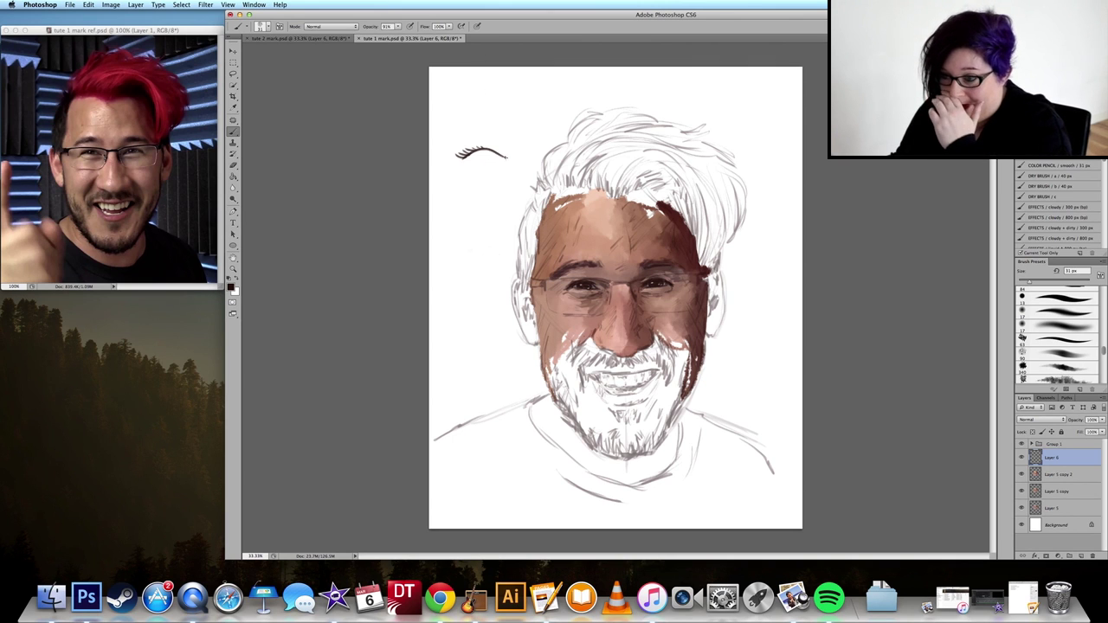
{"action": "key", "text": "super+alt+z"}
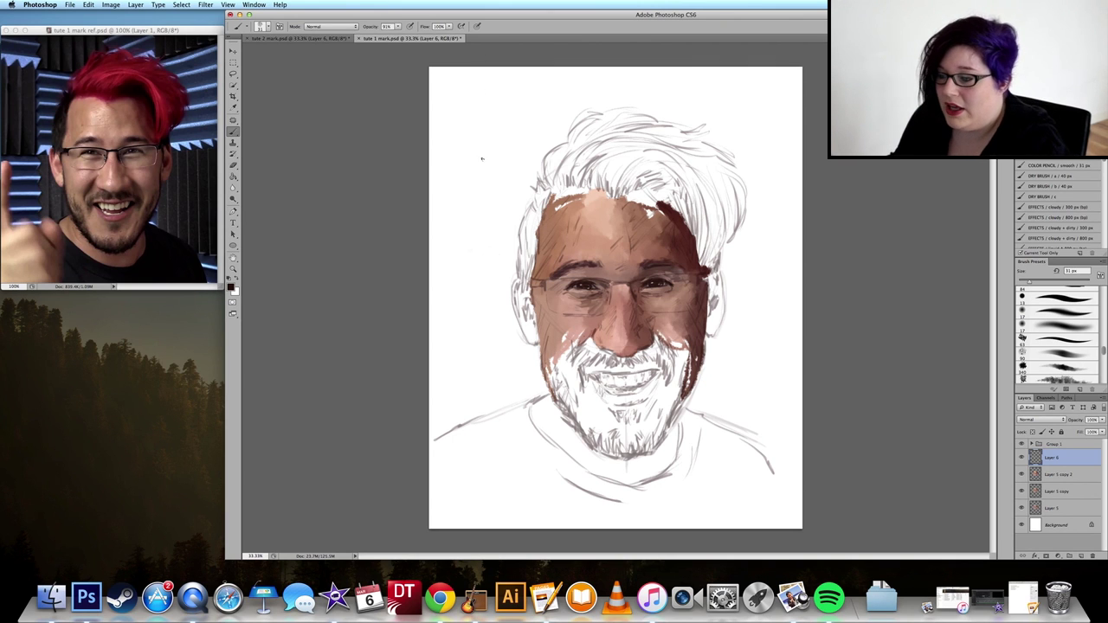